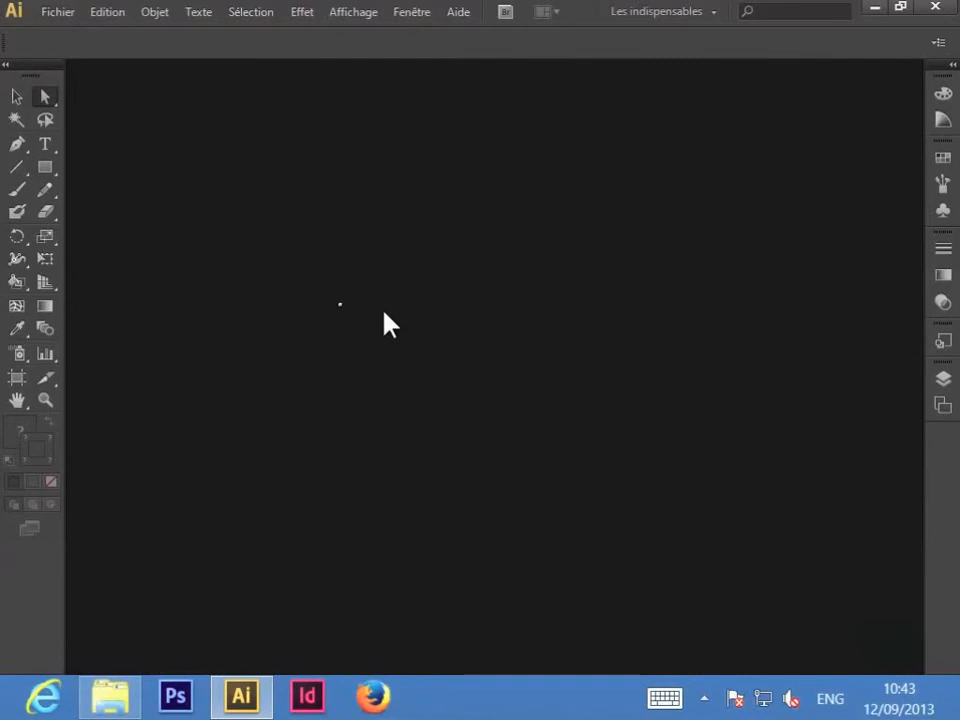
# Step: Open the Nouveau document dialog with A4, CMJN, 300 ppp settings and move it aside
pyautogui.click(58, 14)
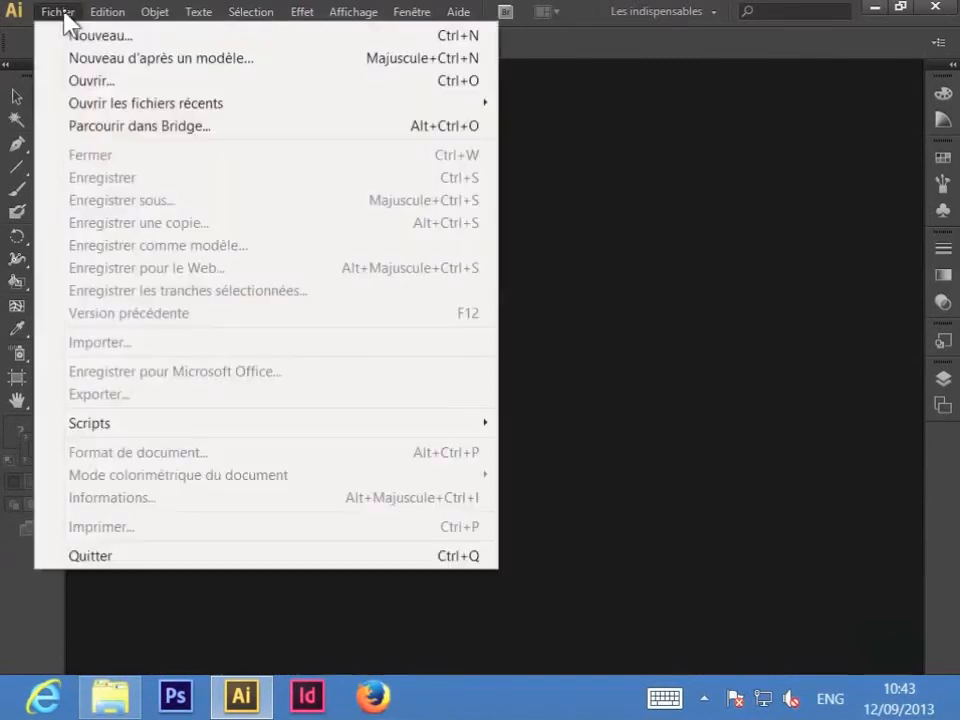
pyautogui.click(64, 40)
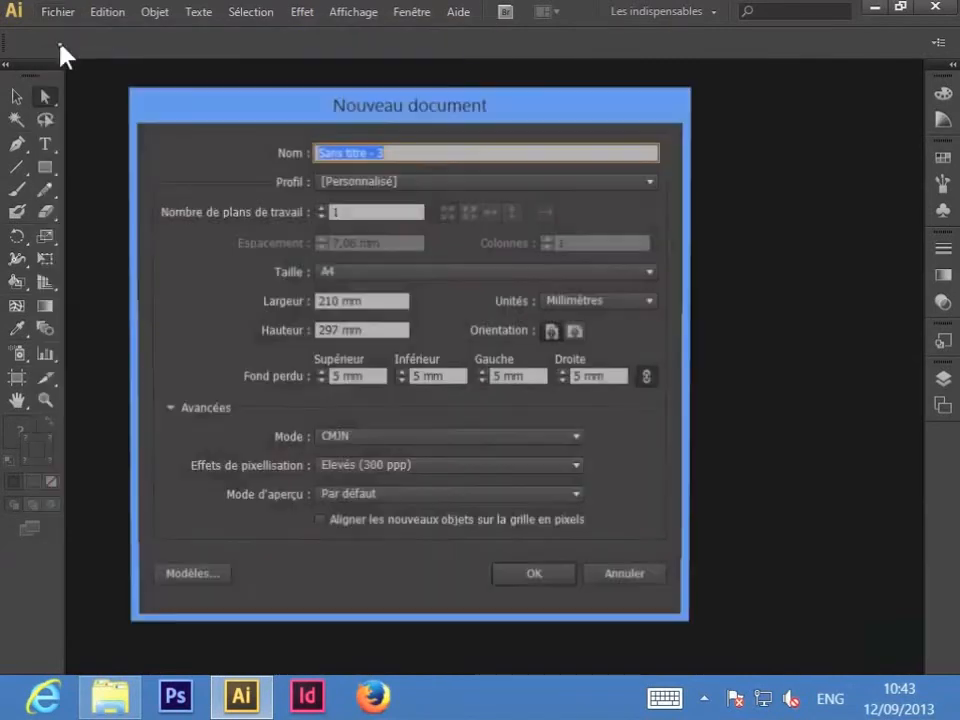
pyautogui.moveTo(283, 112); pyautogui.dragTo(374, 115)
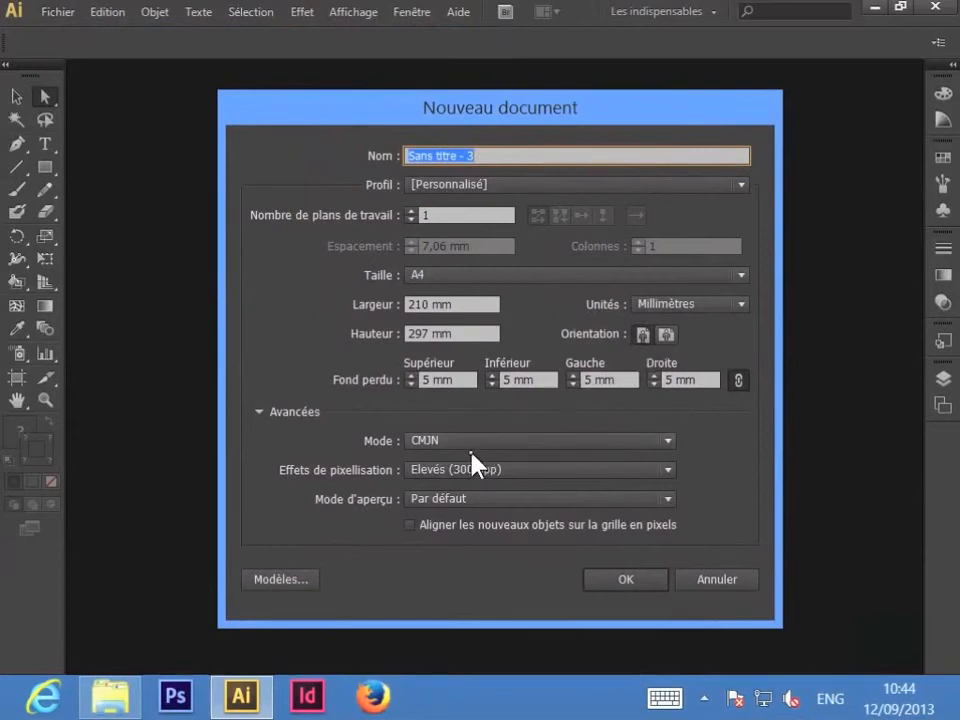
# Step: Keep CMJN mode and 300 ppp, set units to Centimètres, and create the A4 document
pyautogui.click(668, 442)
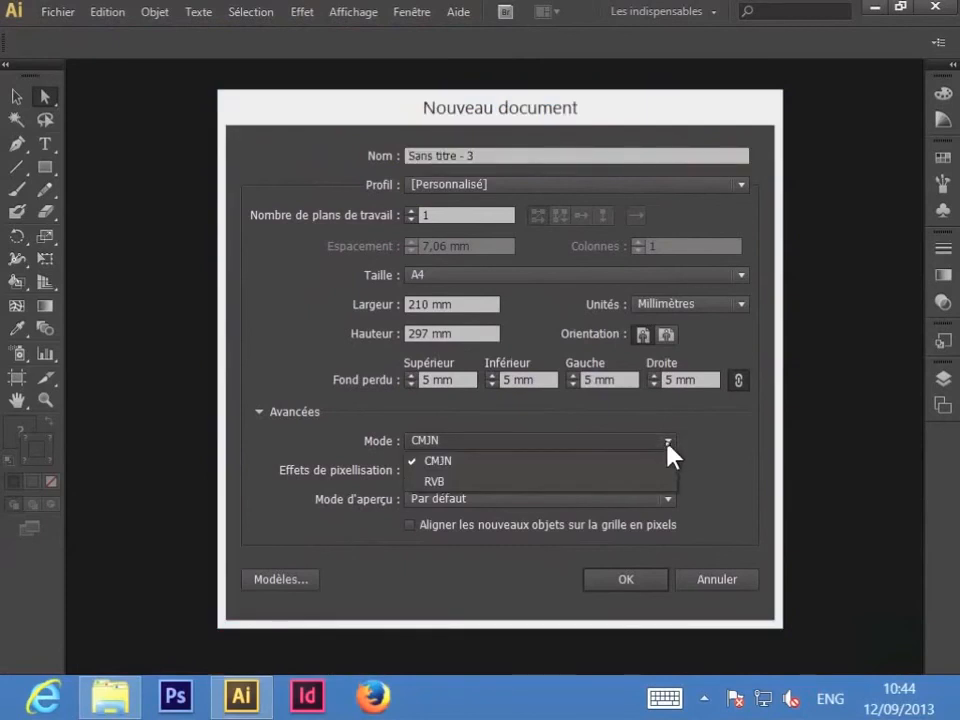
pyautogui.click(668, 442)
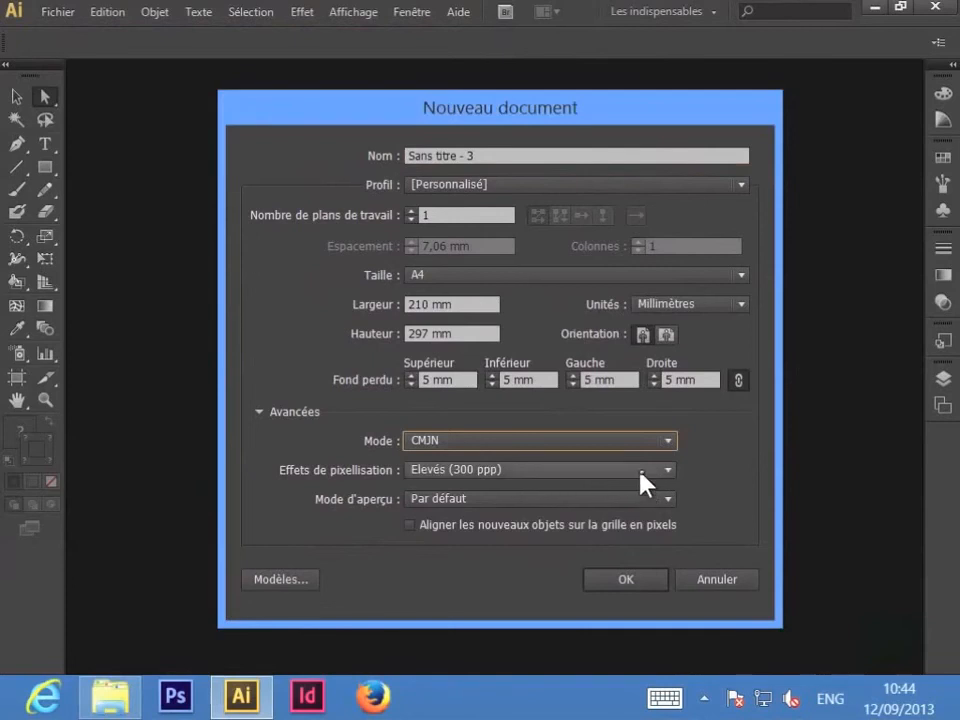
pyautogui.click(641, 472)
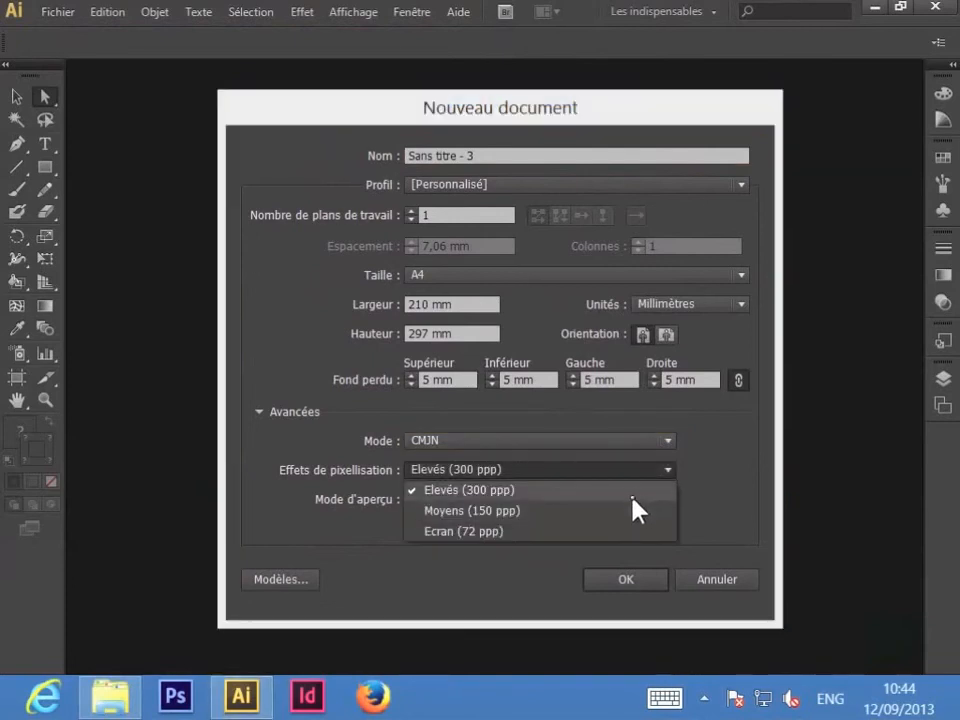
pyautogui.click(724, 472)
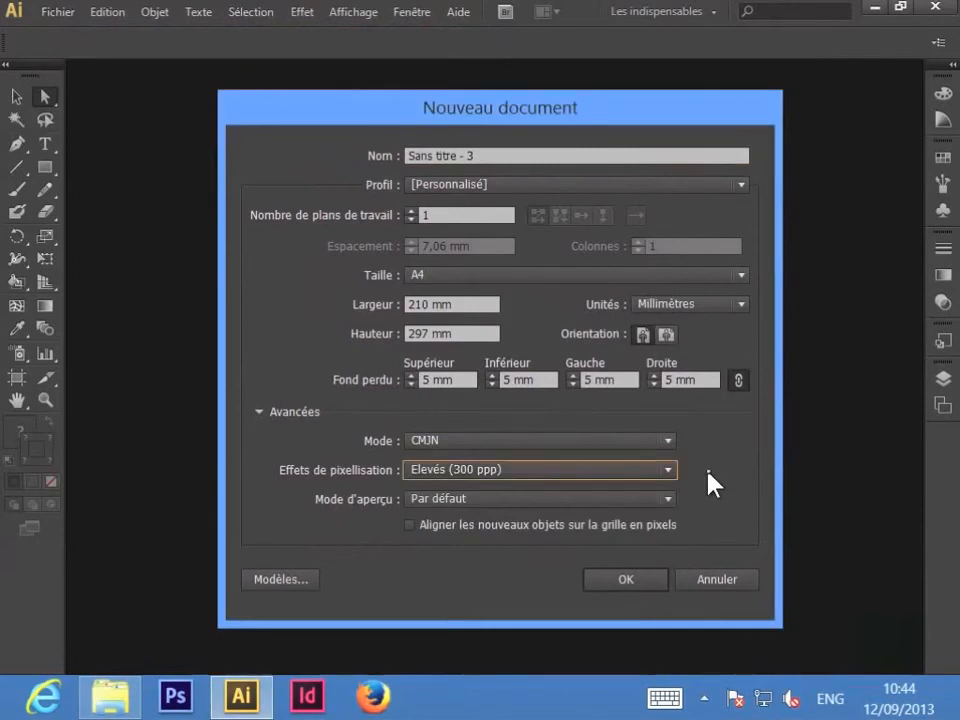
pyautogui.click(718, 310)
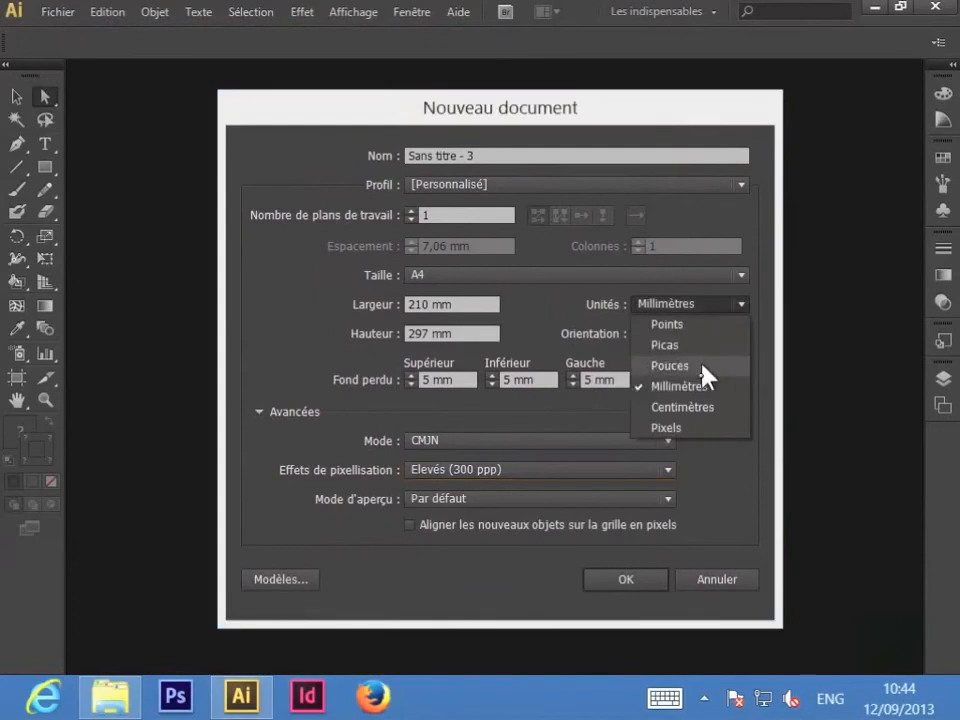
pyautogui.click(695, 412)
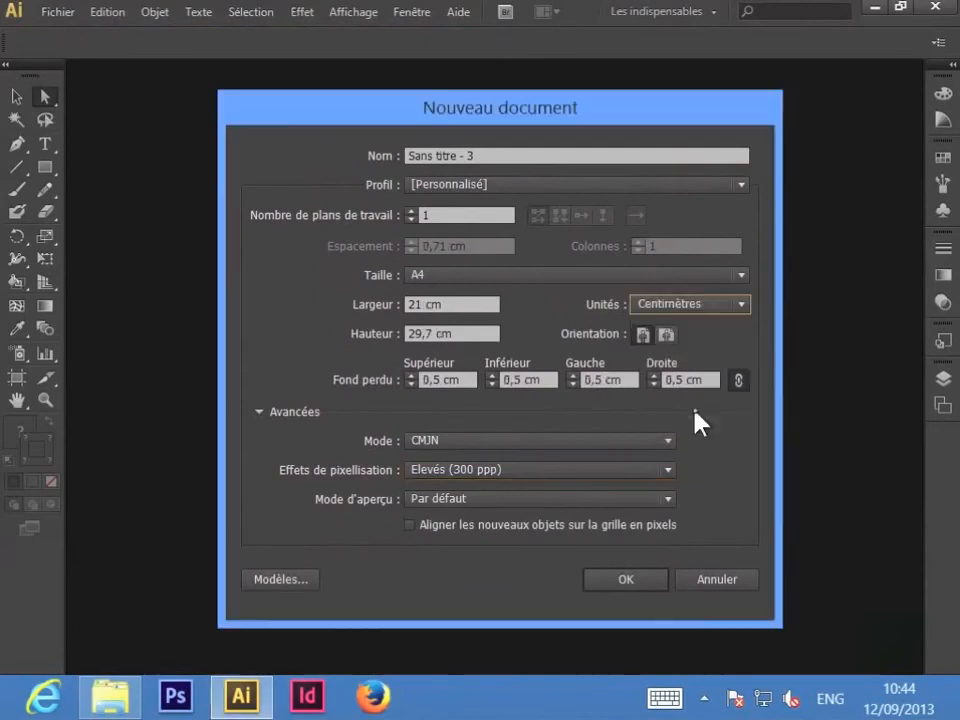
pyautogui.click(634, 582)
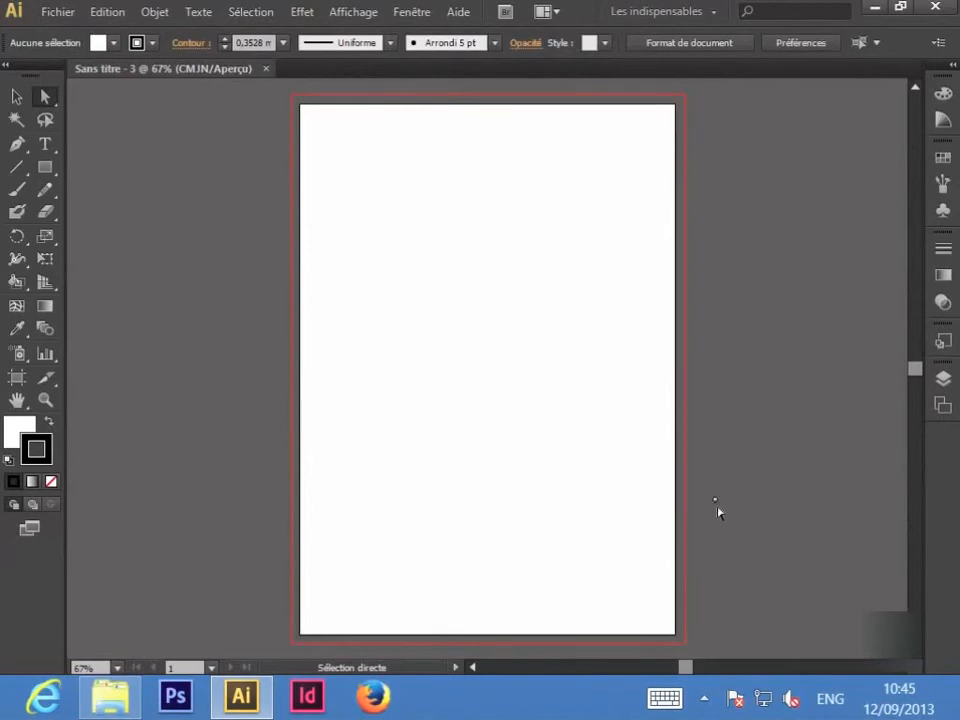
# Step: Show the rulers with Affichage > Règles > Afficher les règles
pyautogui.click(355, 14)
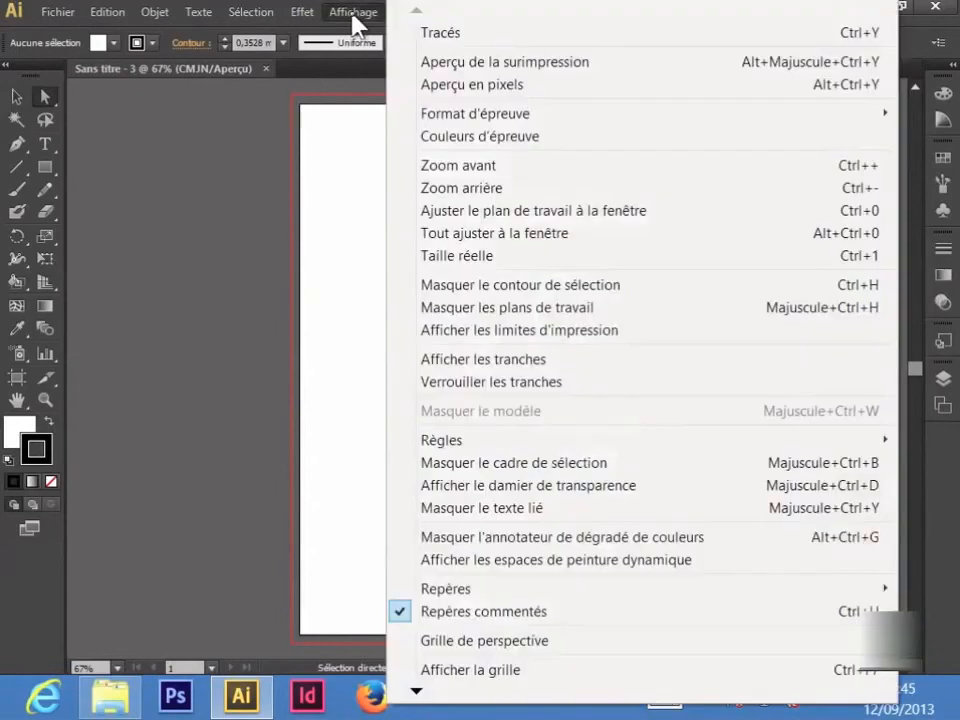
pyautogui.moveTo(416, 441)
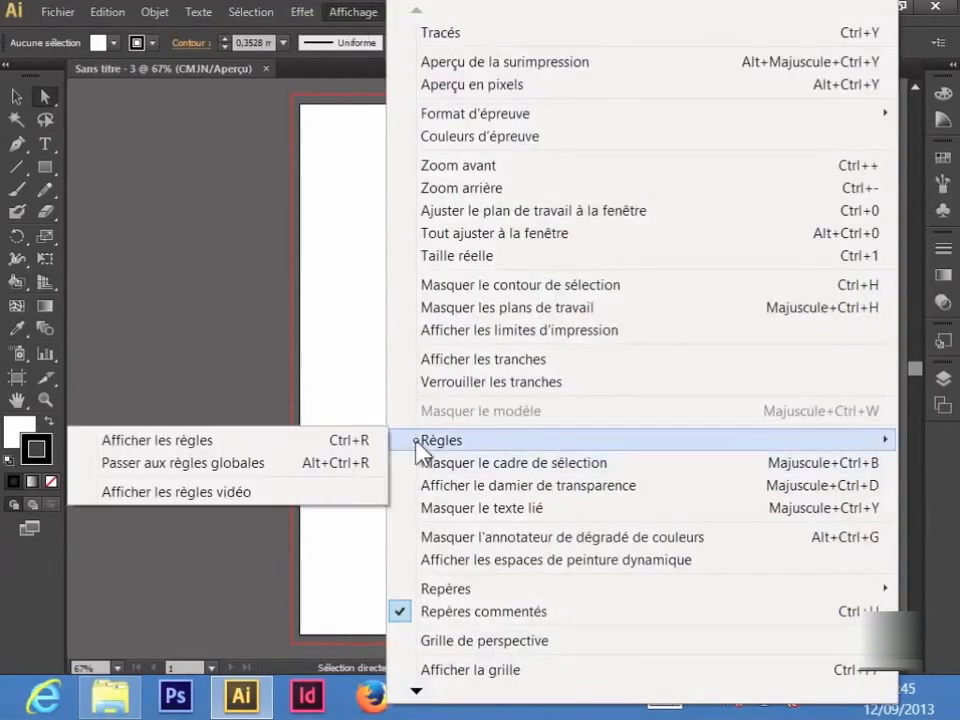
pyautogui.click(355, 441)
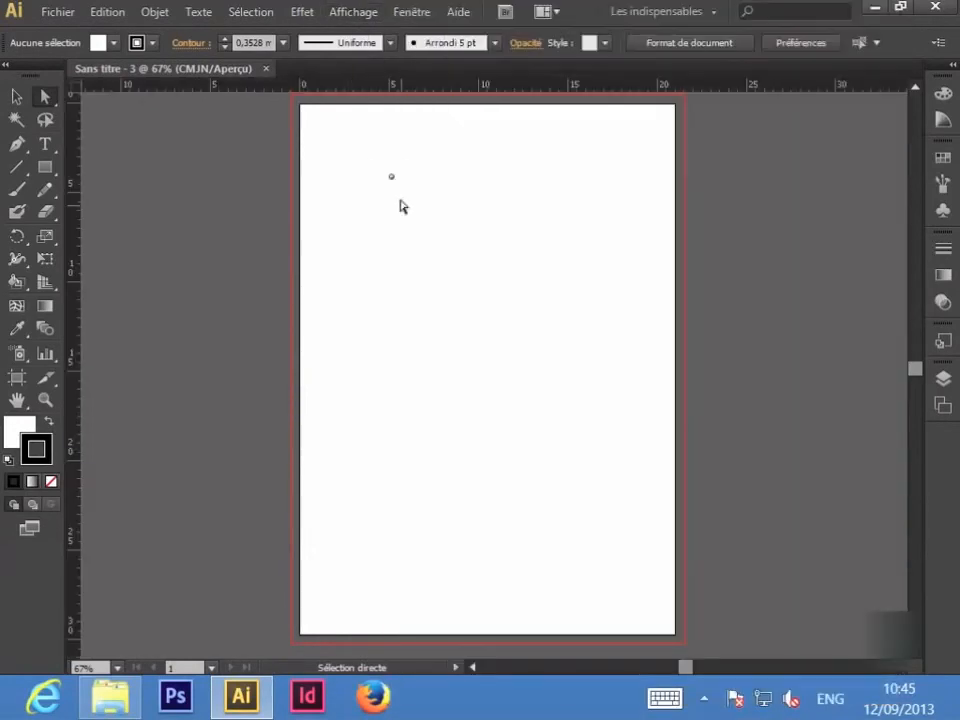
# Step: Lock the guides with Affichage > Repères > Verrouiller les repères
pyautogui.click(350, 14)
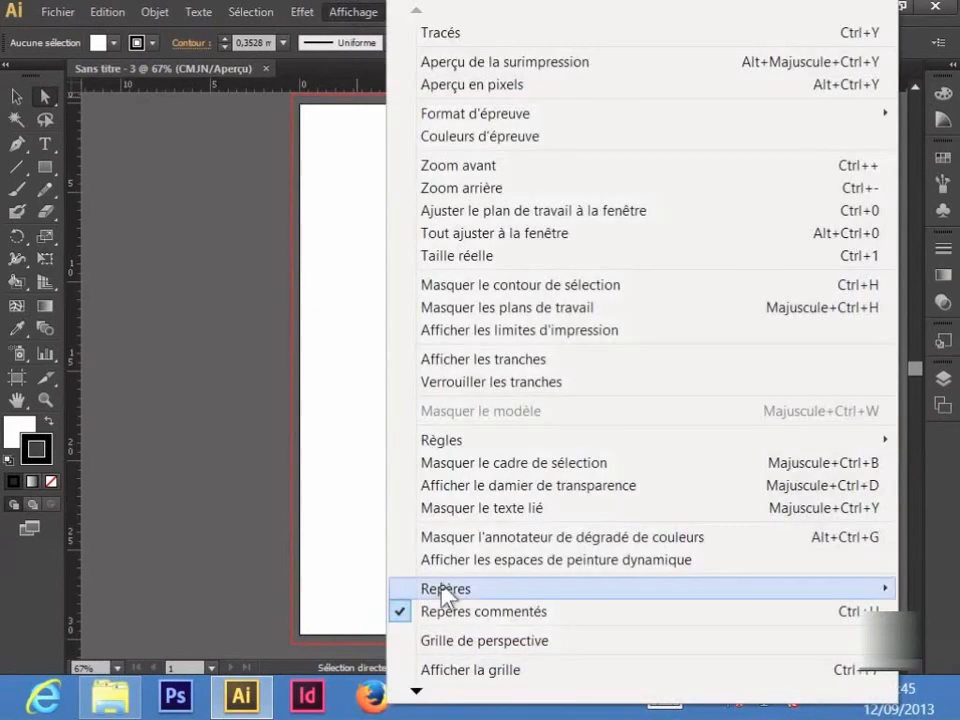
pyautogui.moveTo(445, 598)
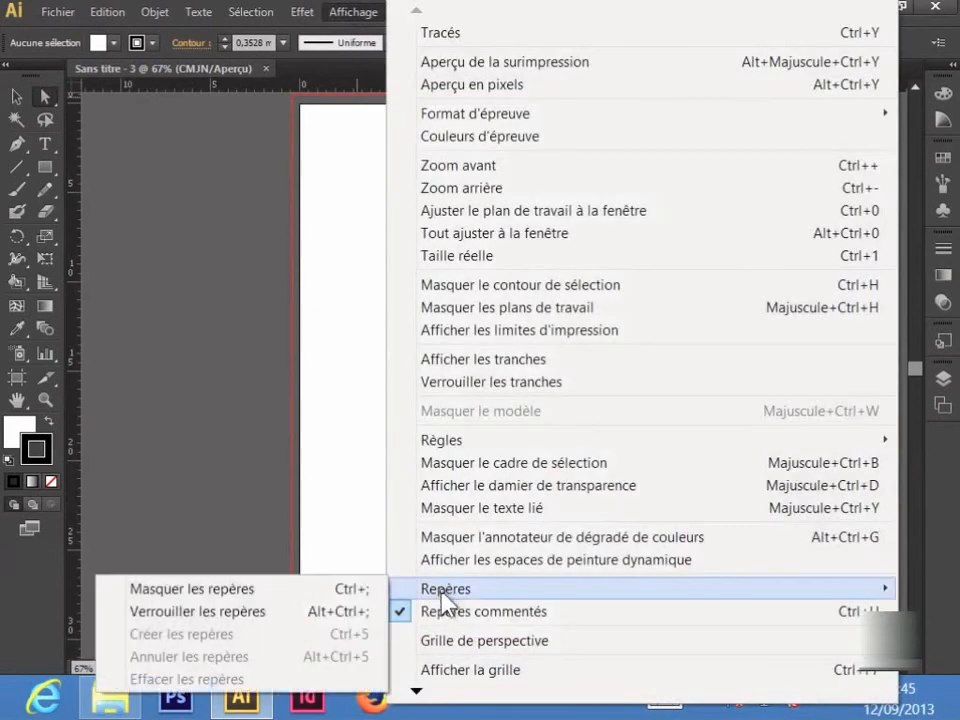
pyautogui.click(330, 613)
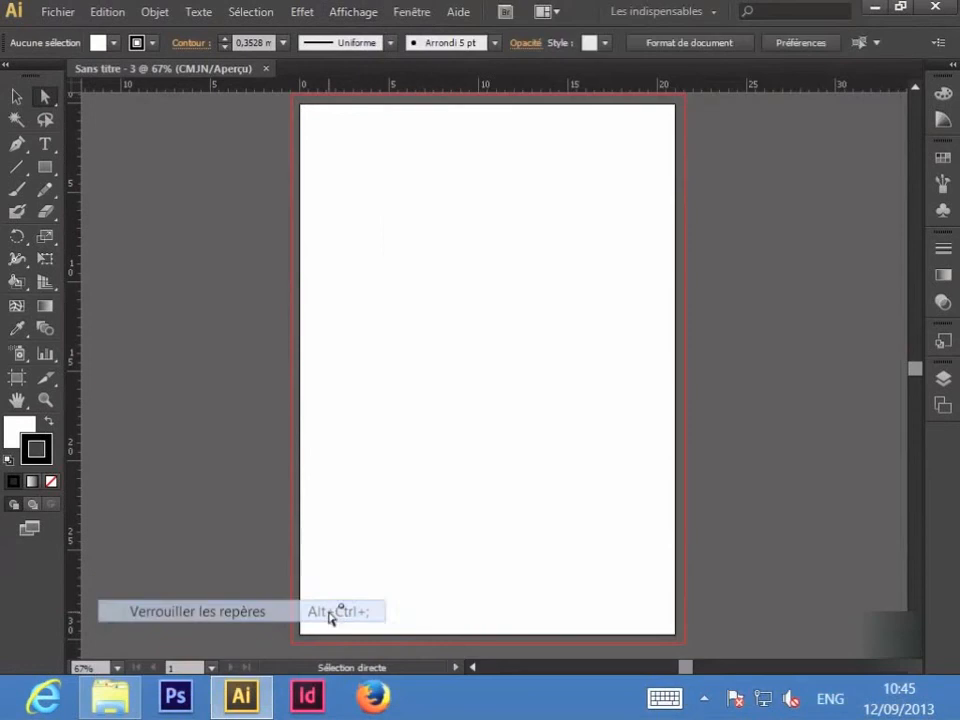
# Step: Zoom the view to 150% and pan to the A4 page's top-left corner
pyautogui.moveTo(322, 173); pyautogui.dragTo(332, 274)
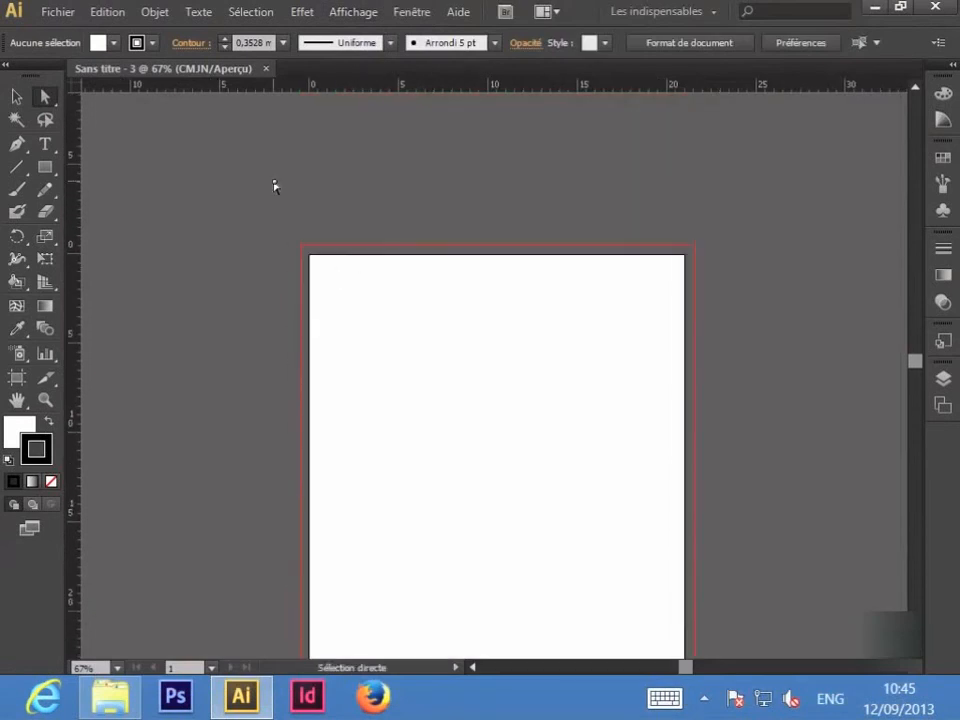
pyautogui.hotkey('ctrl', '1')
pyautogui.hotkey('ctrl', '+')
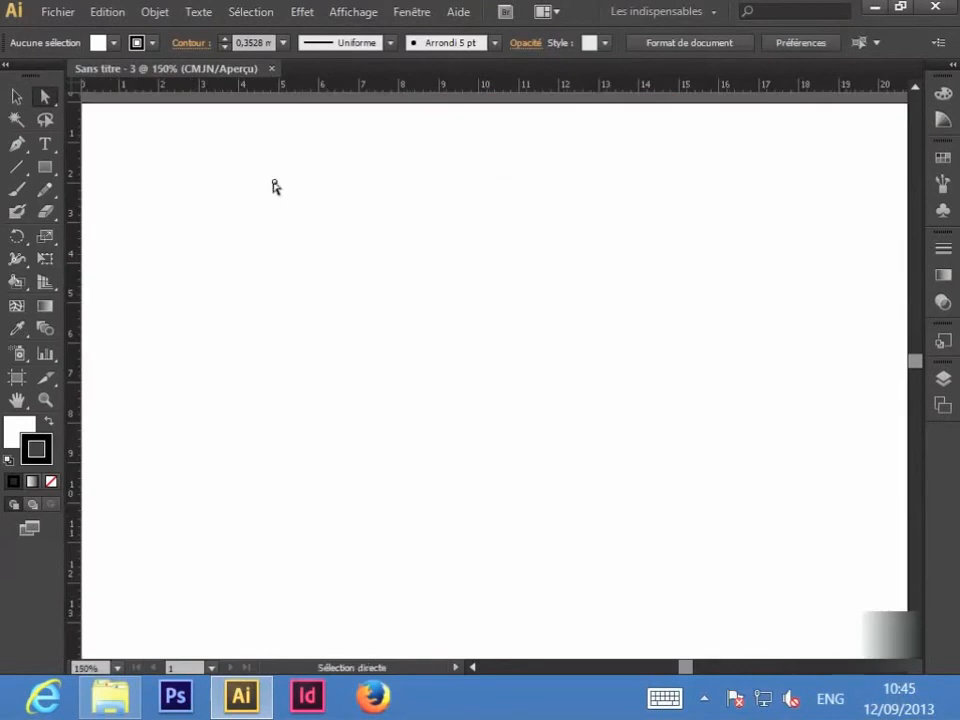
pyautogui.moveTo(206, 187); pyautogui.dragTo(328, 268)
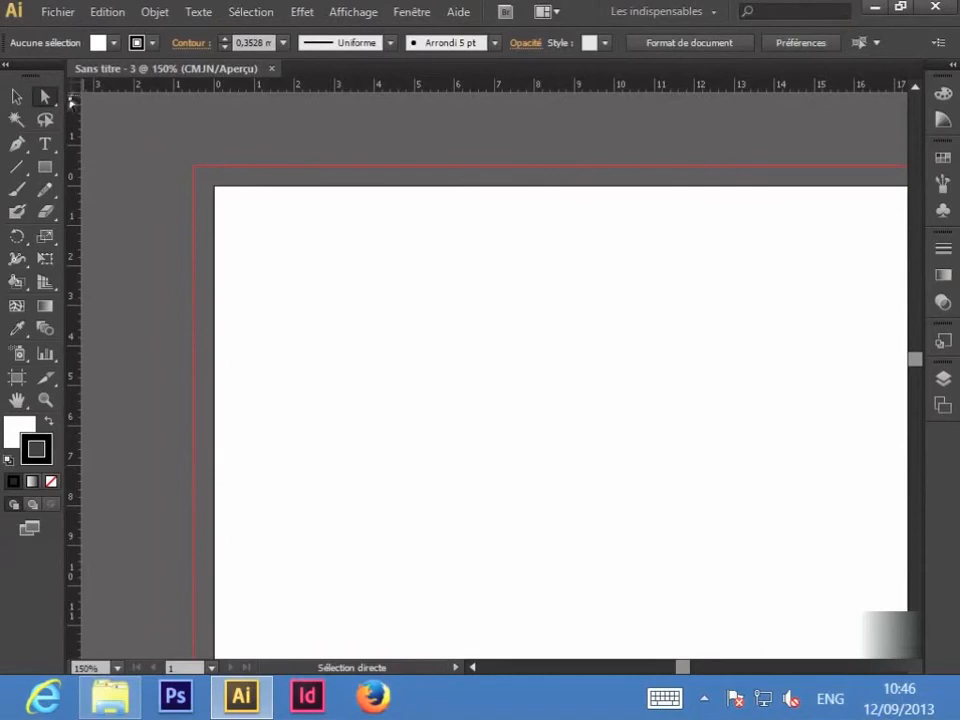
# Step: Add left and top margin guides about 1 cm inside the page and re-zero the rulers at their intersection
pyautogui.moveTo(71, 99); pyautogui.dragTo(296, 268)
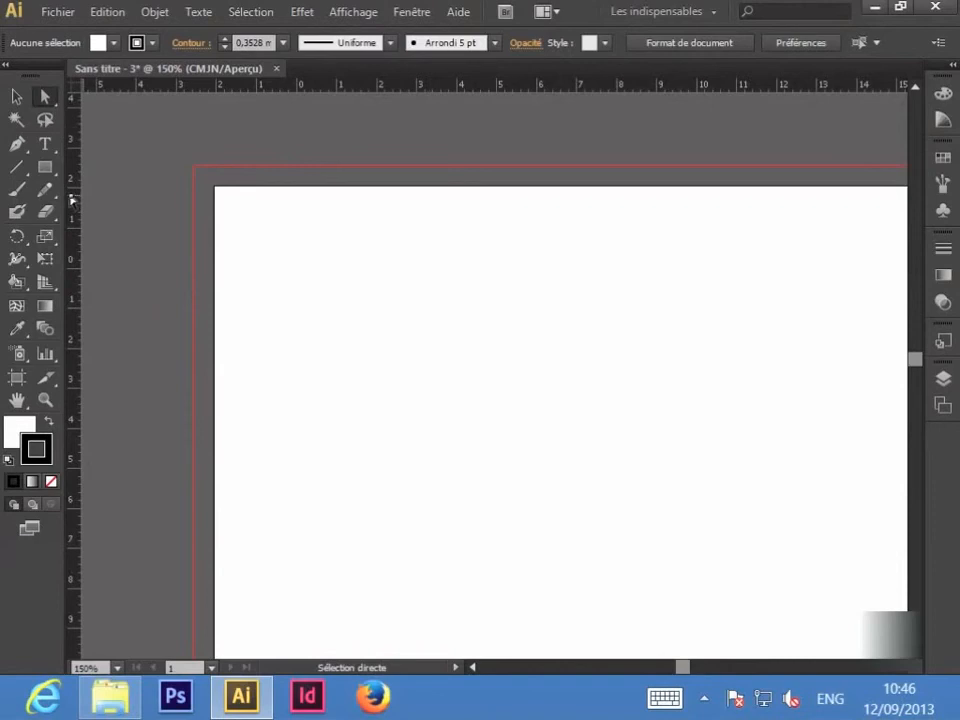
pyautogui.moveTo(72, 203); pyautogui.dragTo(256, 270)
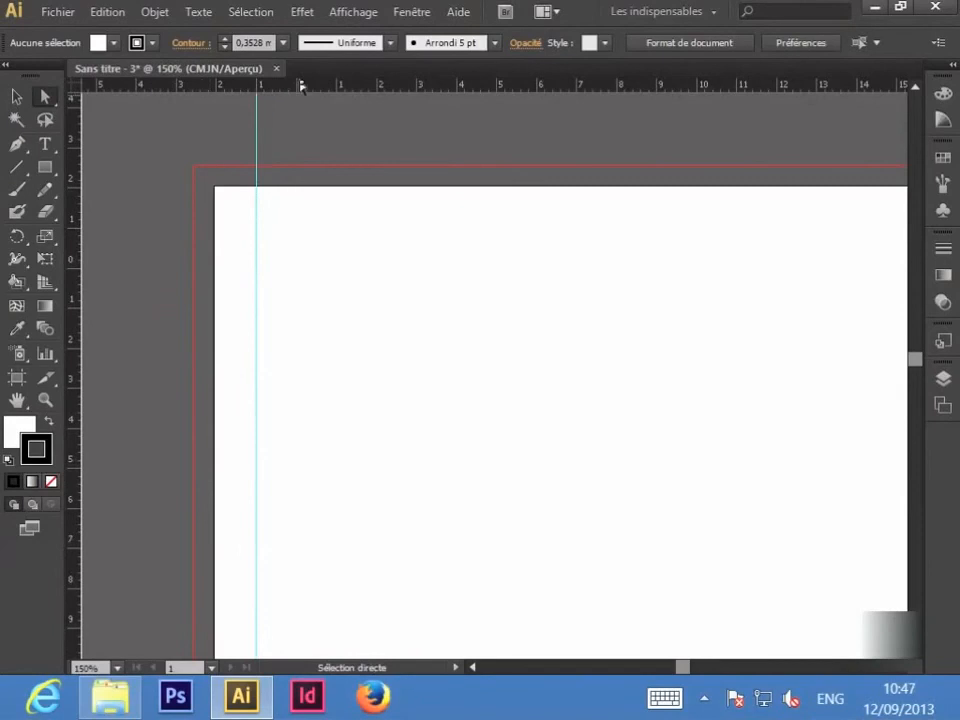
pyautogui.moveTo(302, 86); pyautogui.dragTo(286, 234)
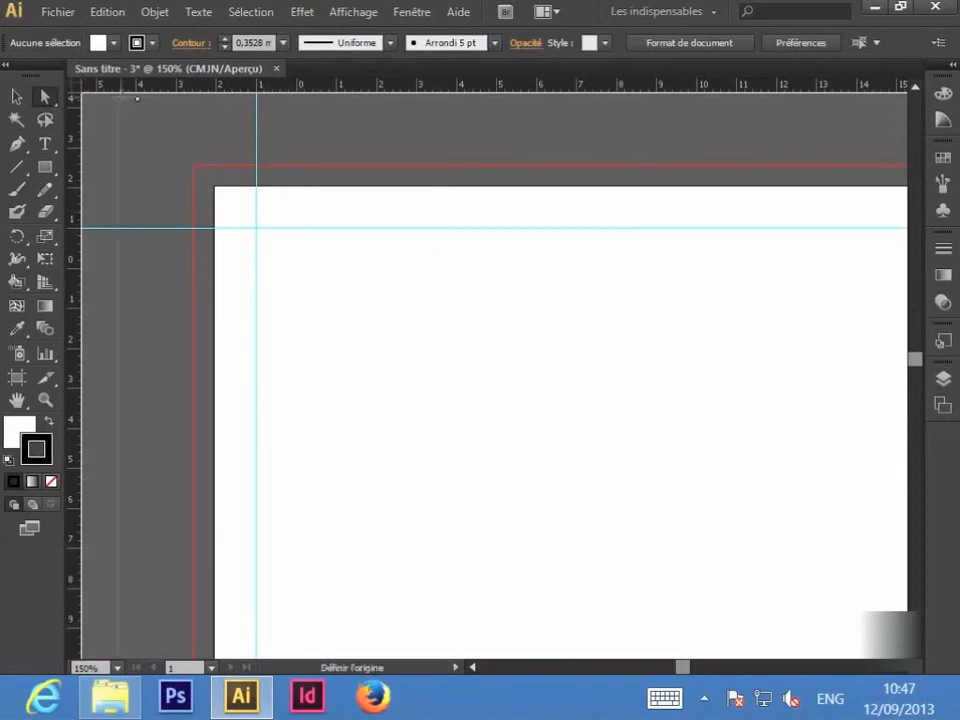
pyautogui.moveTo(82, 92); pyautogui.dragTo(258, 228)
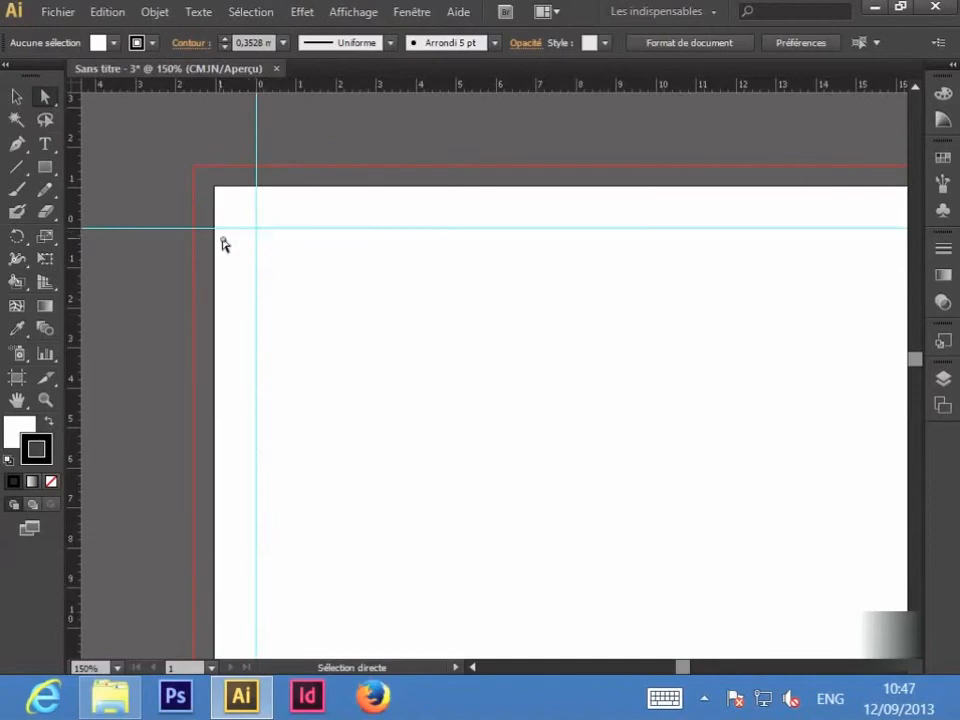
# Step: Add guides for the first card's right and bottom edges and the next card's left and top edges
pyautogui.moveTo(71, 255); pyautogui.dragTo(597, 230)
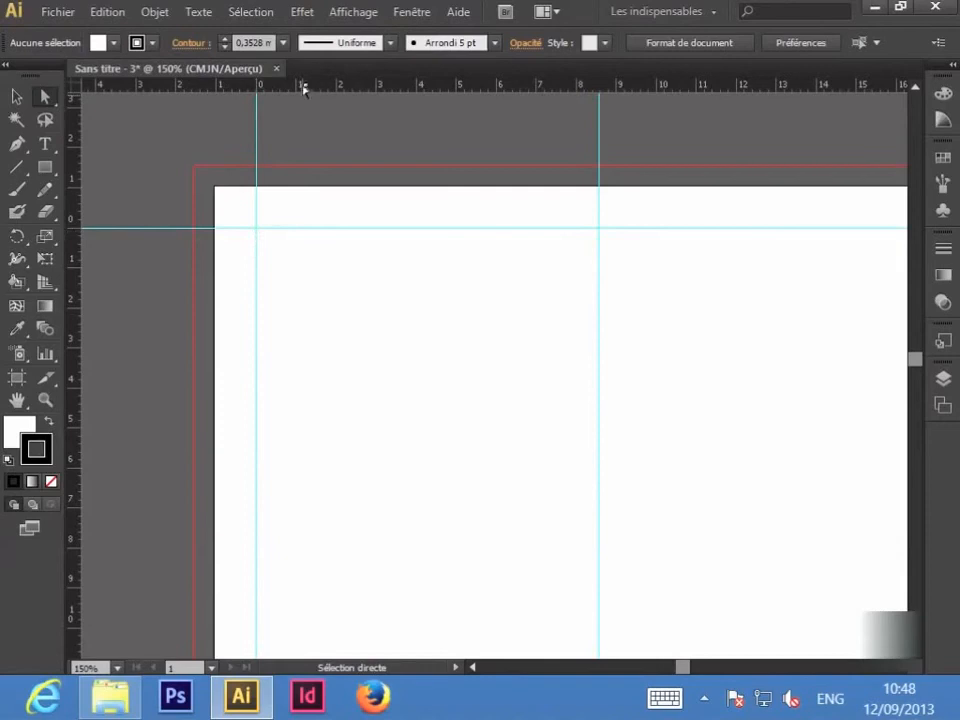
pyautogui.moveTo(304, 88); pyautogui.dragTo(296, 452)
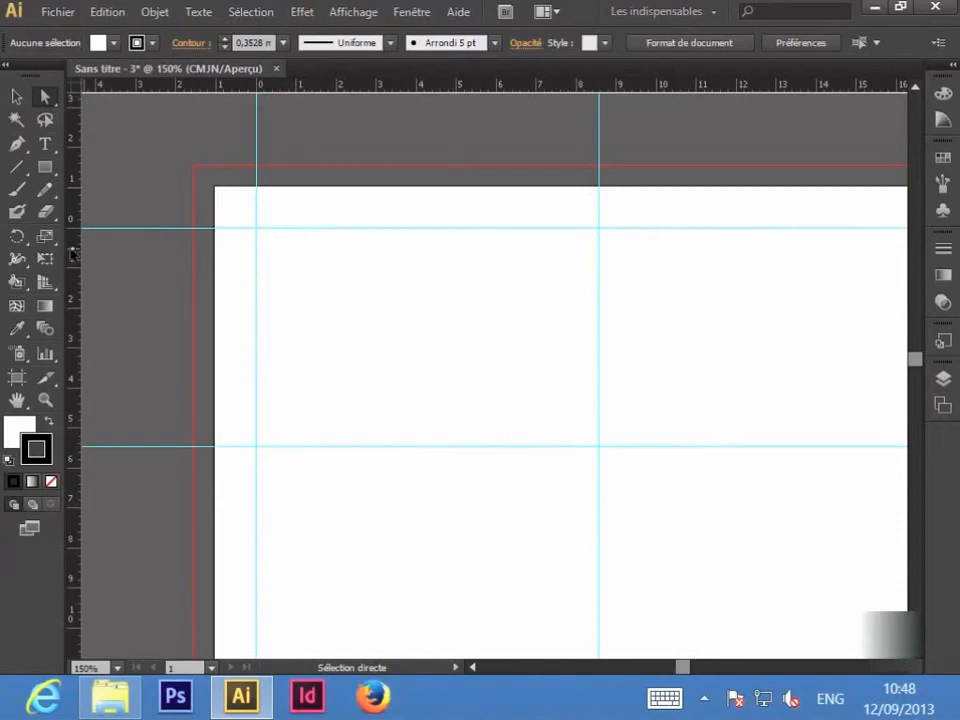
pyautogui.moveTo(72, 257); pyautogui.dragTo(654, 268)
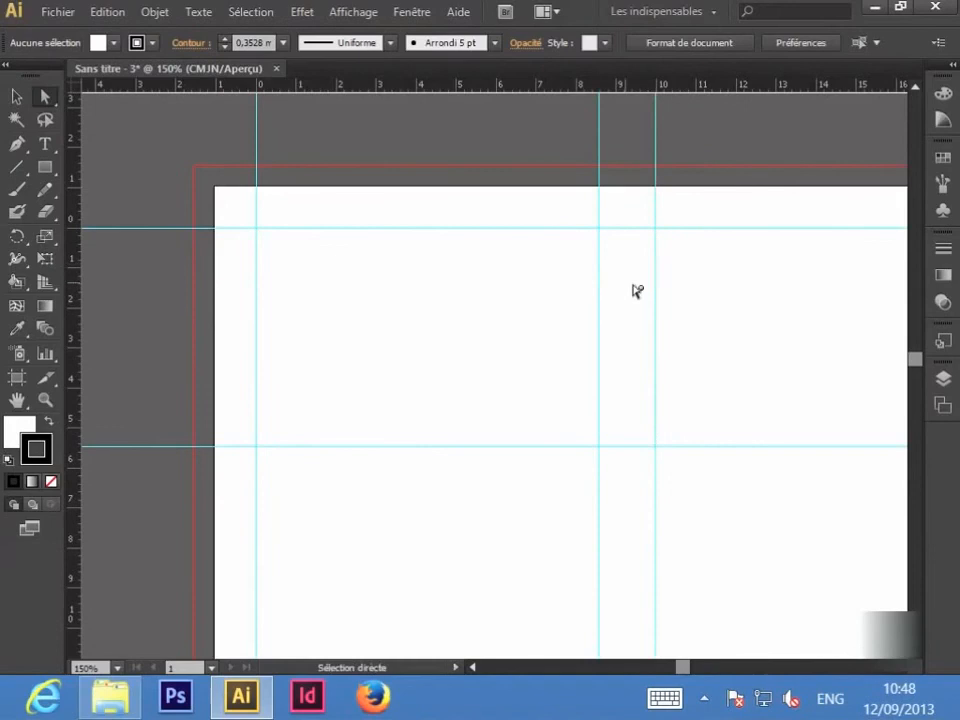
pyautogui.moveTo(424, 86); pyautogui.dragTo(366, 510)
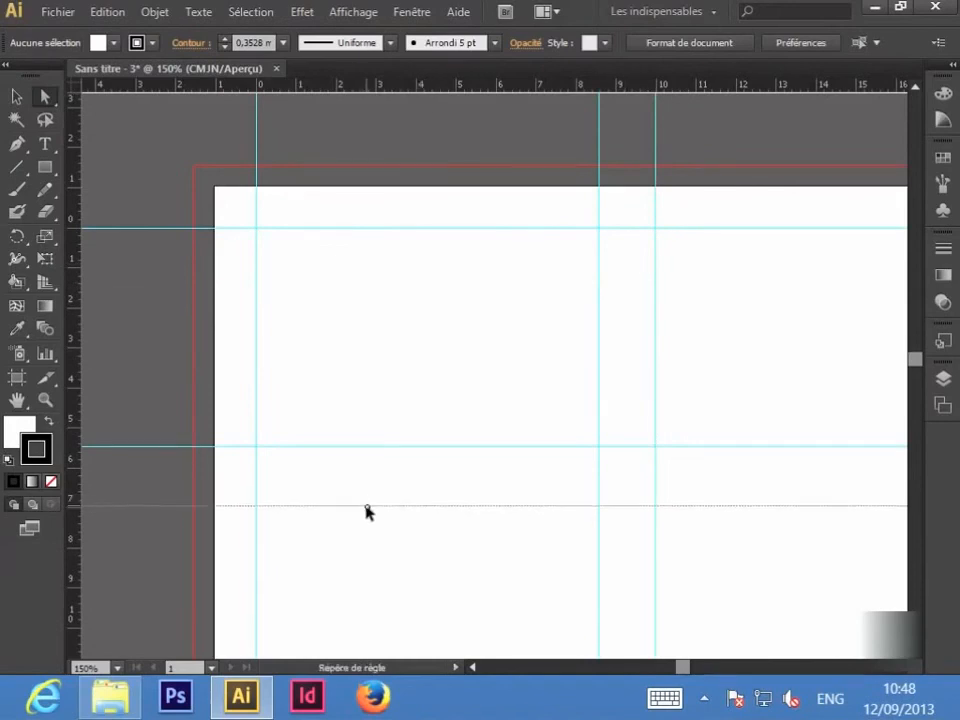
pyautogui.moveTo(742, 448); pyautogui.dragTo(713, 435)
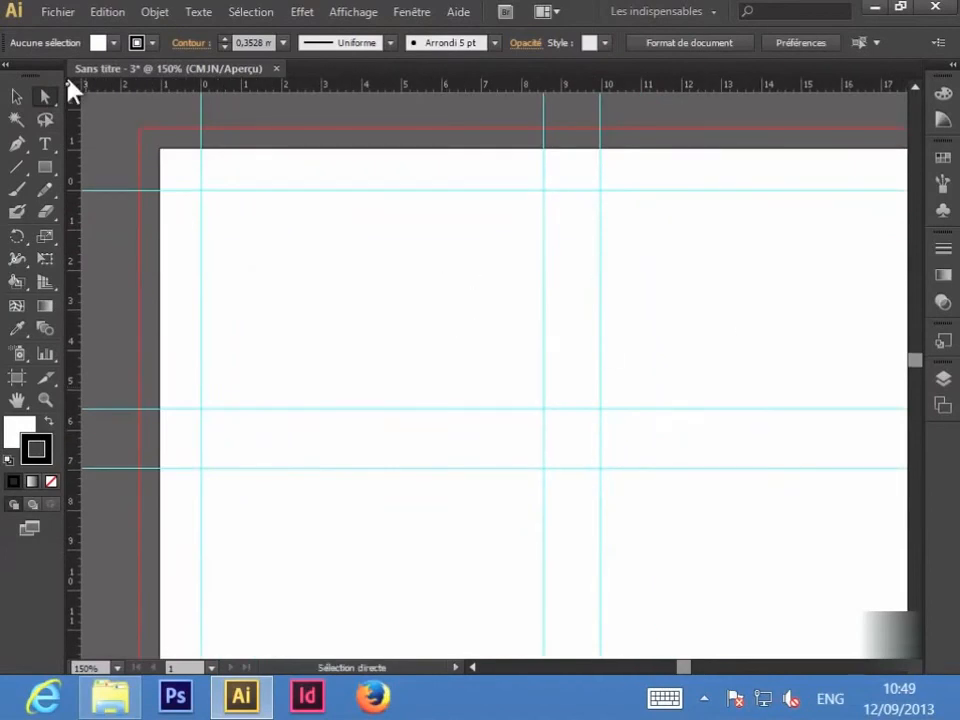
# Step: Re-zero the rulers at a guide intersection and pan across the page to check the layout
pyautogui.moveTo(68, 84); pyautogui.dragTo(600, 190)
pyautogui.moveTo(826, 353); pyautogui.dragTo(531, 330)
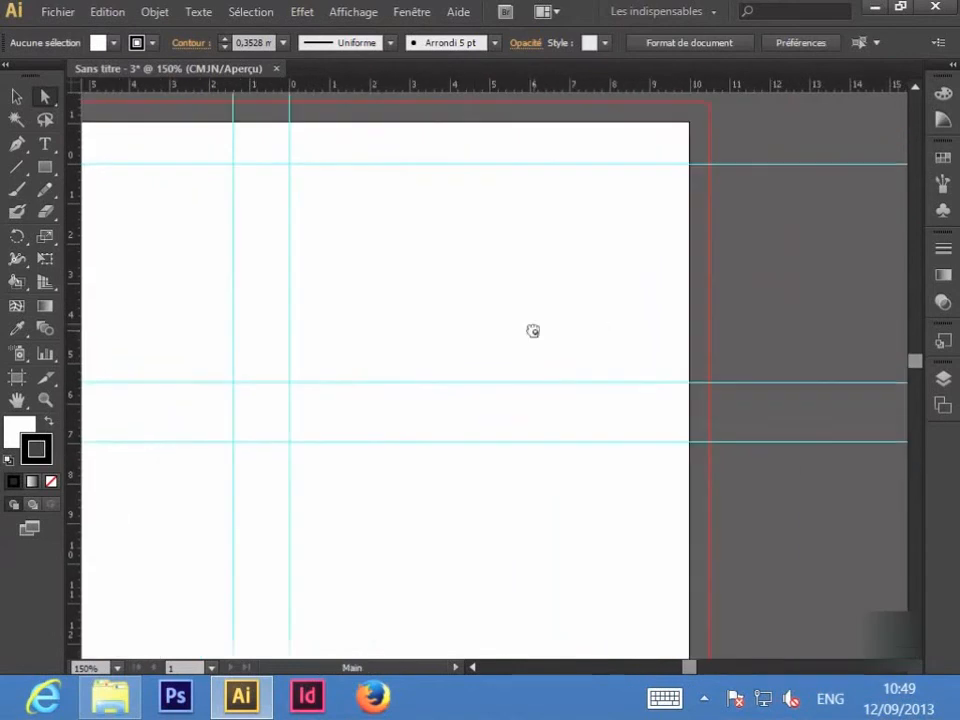
pyautogui.moveTo(75, 262); pyautogui.dragTo(632, 294)
pyautogui.moveTo(190, 338); pyautogui.dragTo(405, 350)
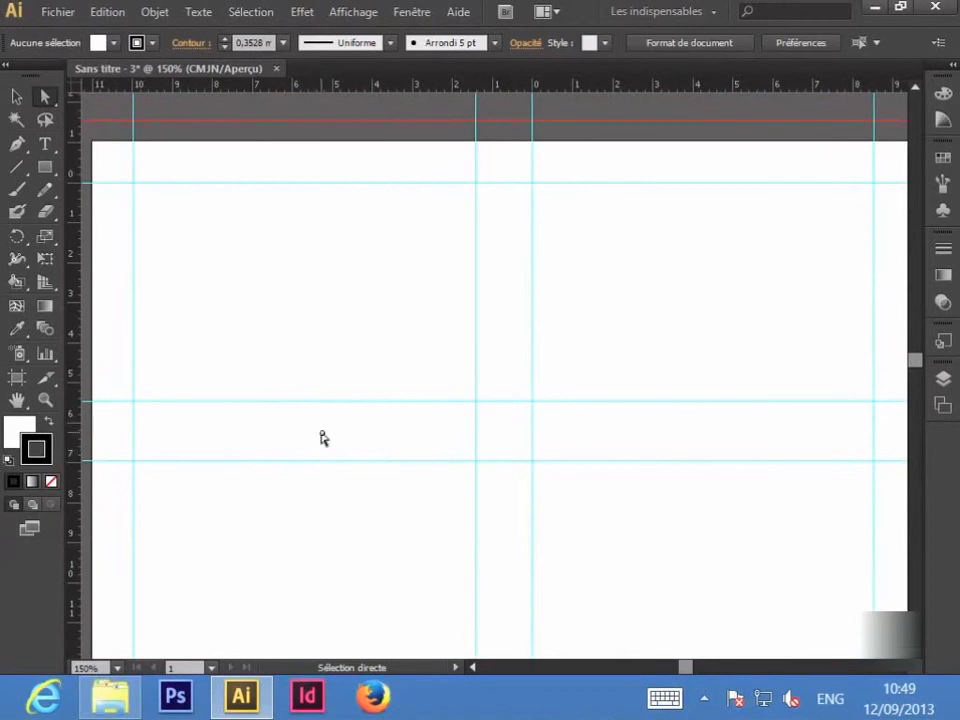
# Step: Draw the card rectangle from guide intersection to guide intersection in the top-left cell, then zoom to 200%
pyautogui.click(43, 170)
pyautogui.click(120, 170)
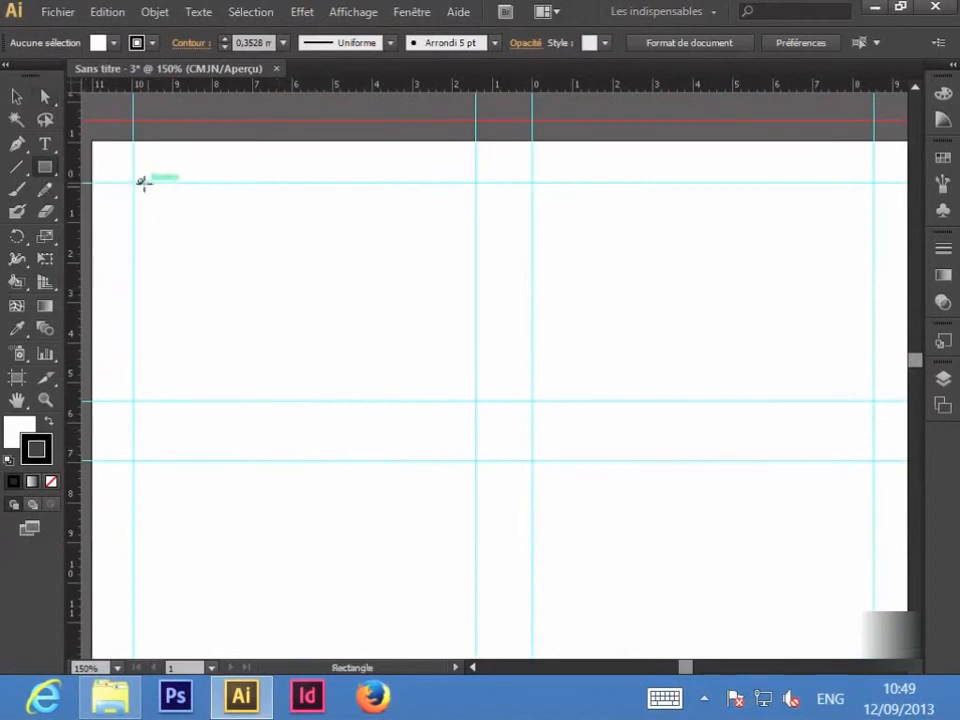
pyautogui.moveTo(134, 183)
pyautogui.mouseDown()
pyautogui.moveTo(274, 316)
pyautogui.moveTo(430, 390)
pyautogui.moveTo(478, 401)
pyautogui.mouseUp()
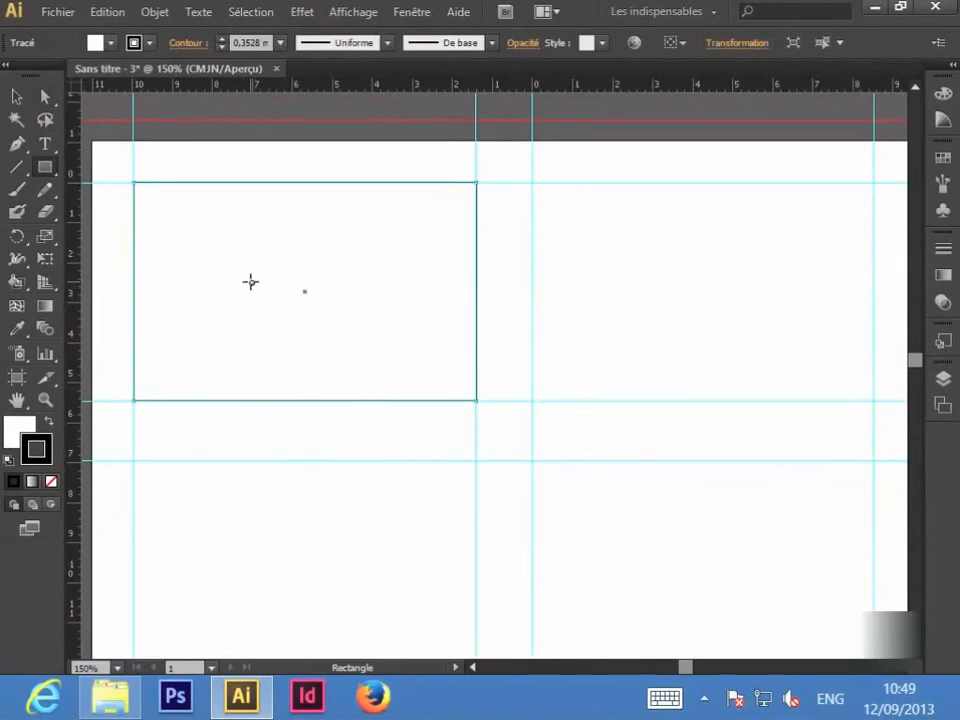
pyautogui.hotkey('ctrl', '+')
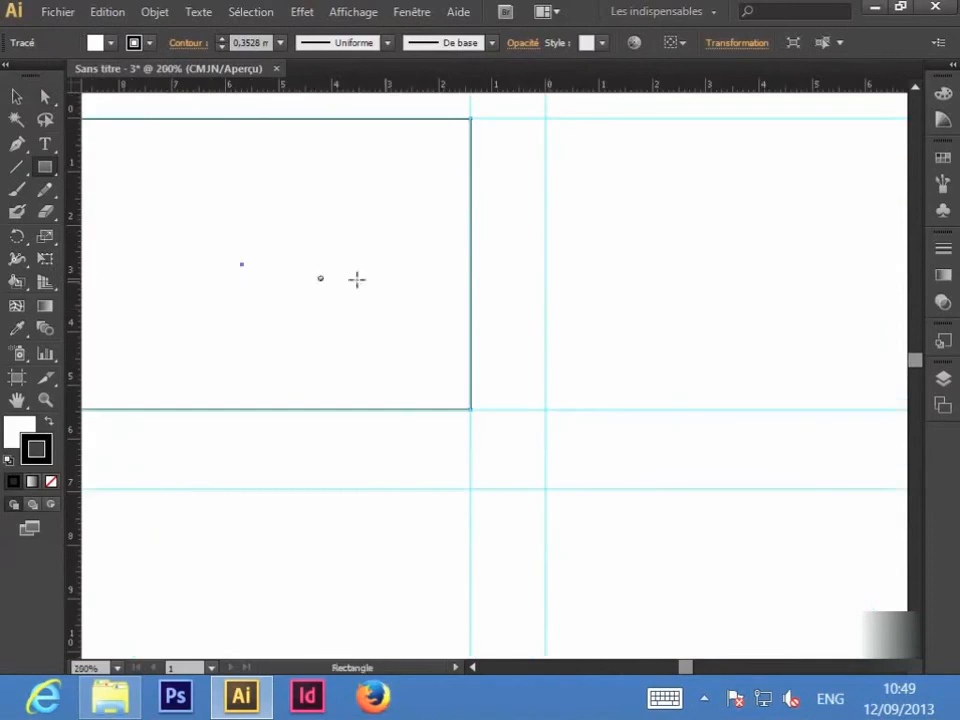
pyautogui.press('space')
pyautogui.moveTo(193, 229); pyautogui.dragTo(434, 336)
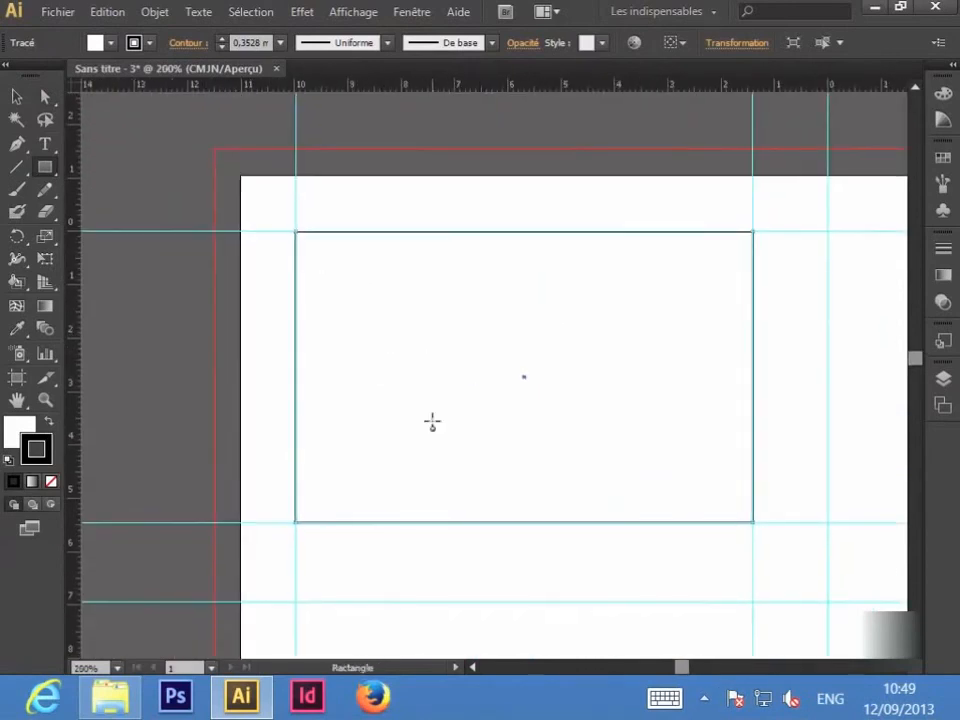
pyautogui.click(943, 379)
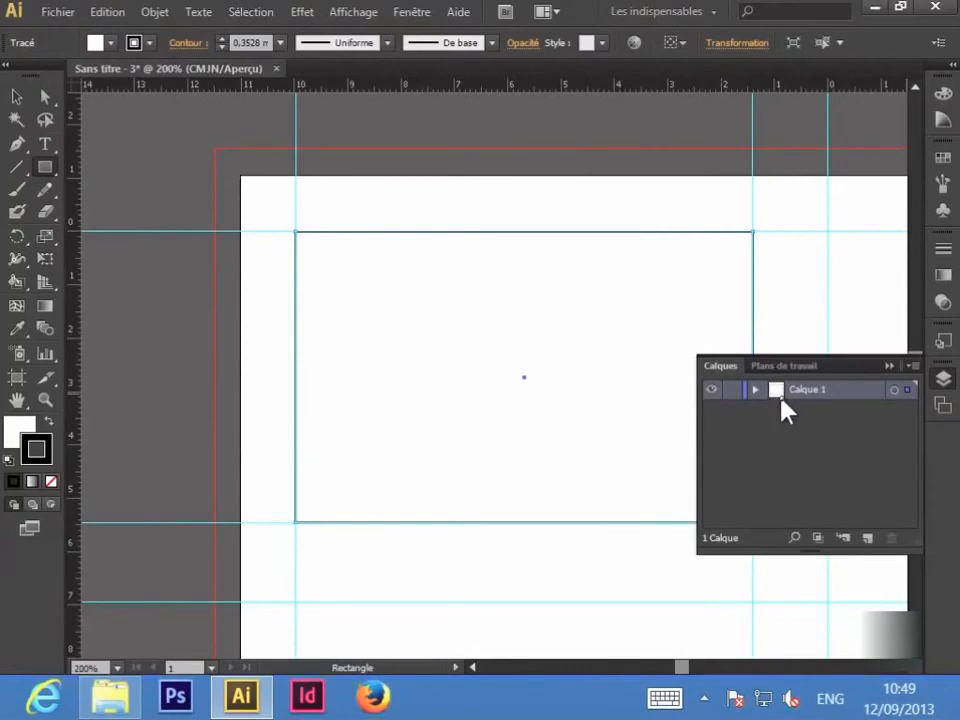
pyautogui.click(945, 384)
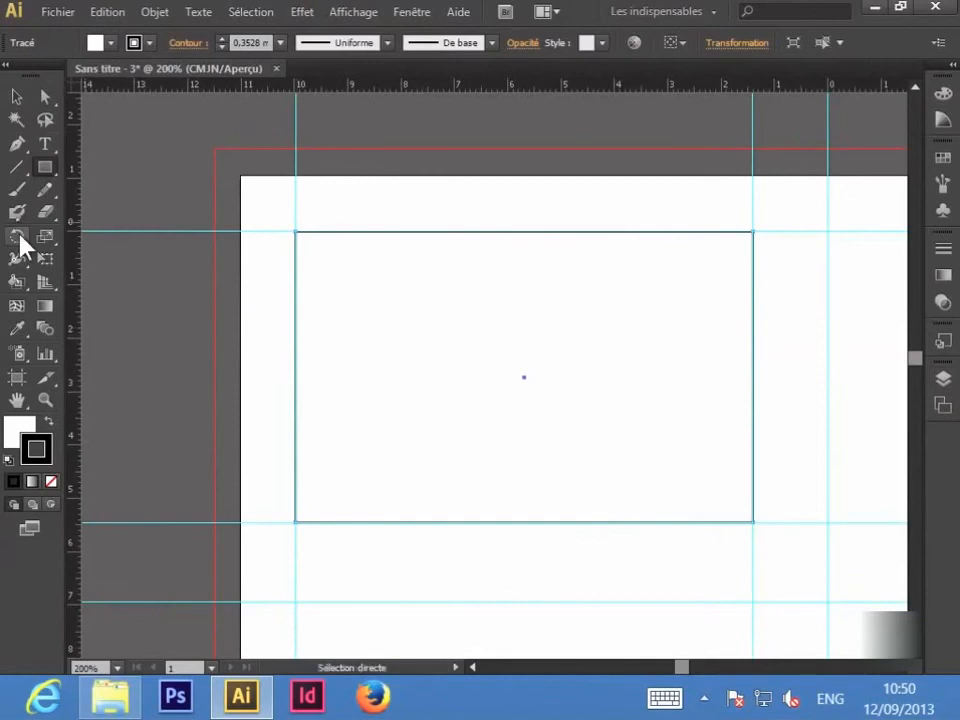
pyautogui.click(45, 145)
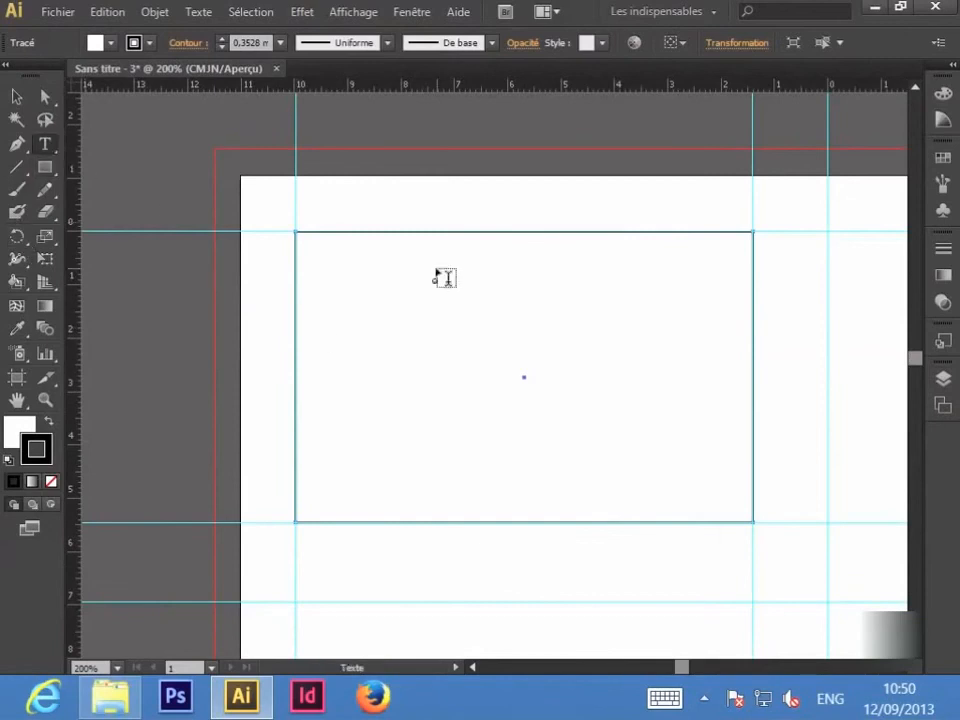
# Step: Create a text box in the card with the holder's name and the title 'Responsable des ventes'
pyautogui.moveTo(407, 309); pyautogui.dragTo(685, 427)
pyautogui.hotkey('alt', 'shift')
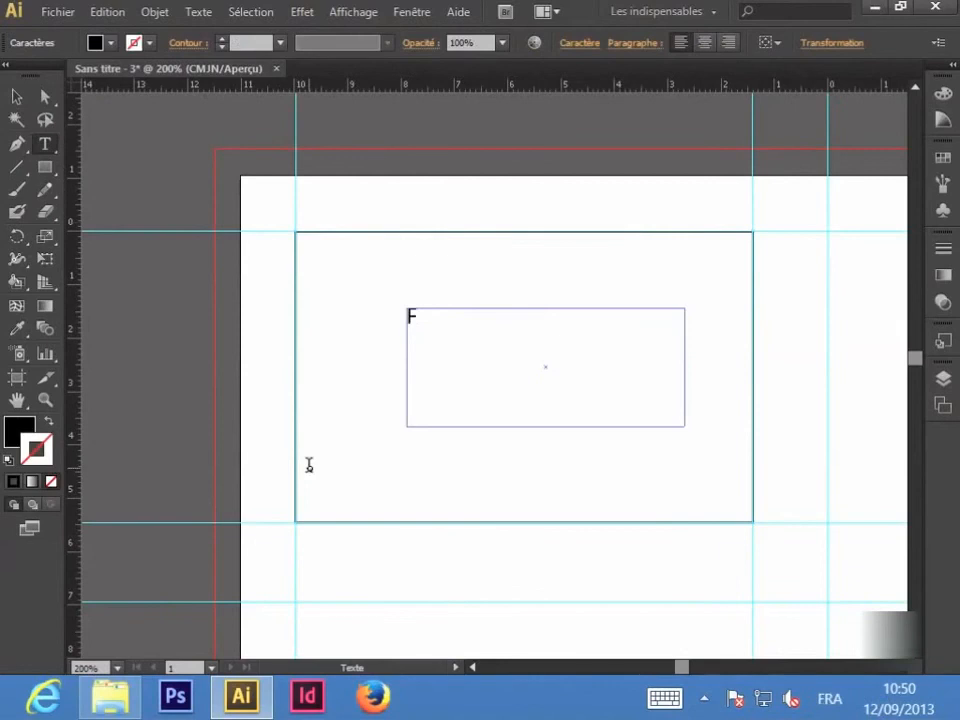
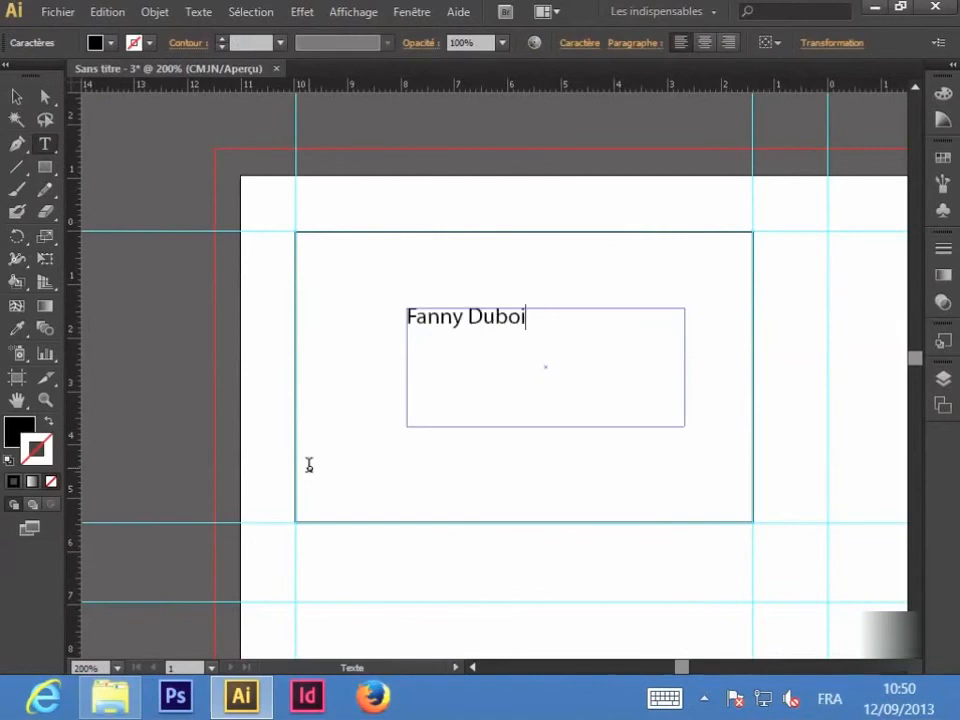
pyautogui.press('Return')
pyautogui.write('Responsab')
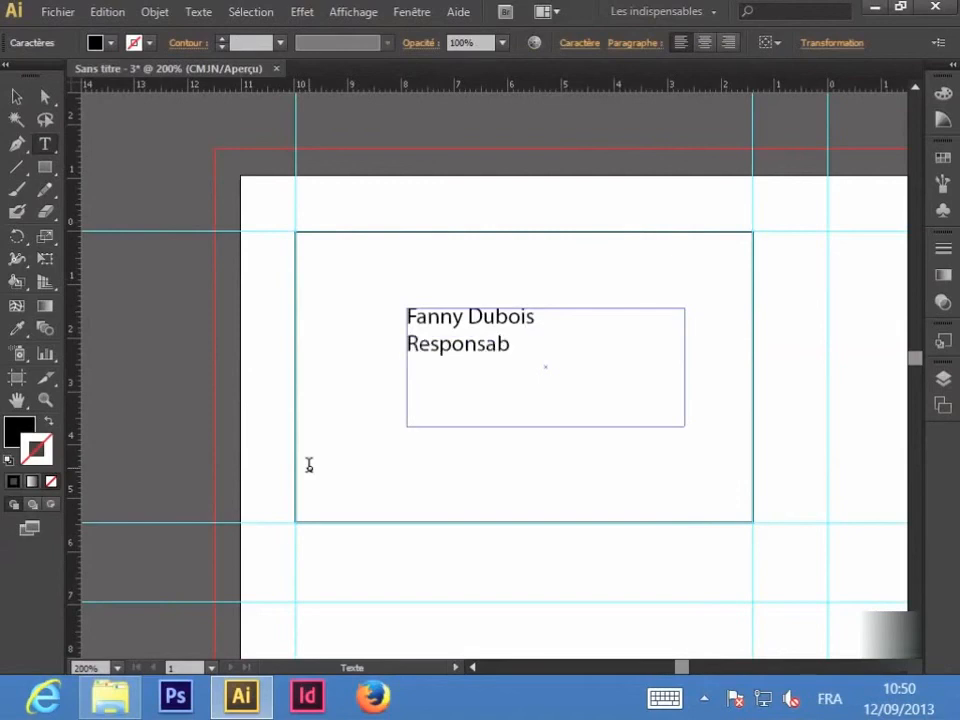
pyautogui.write('le des vente')
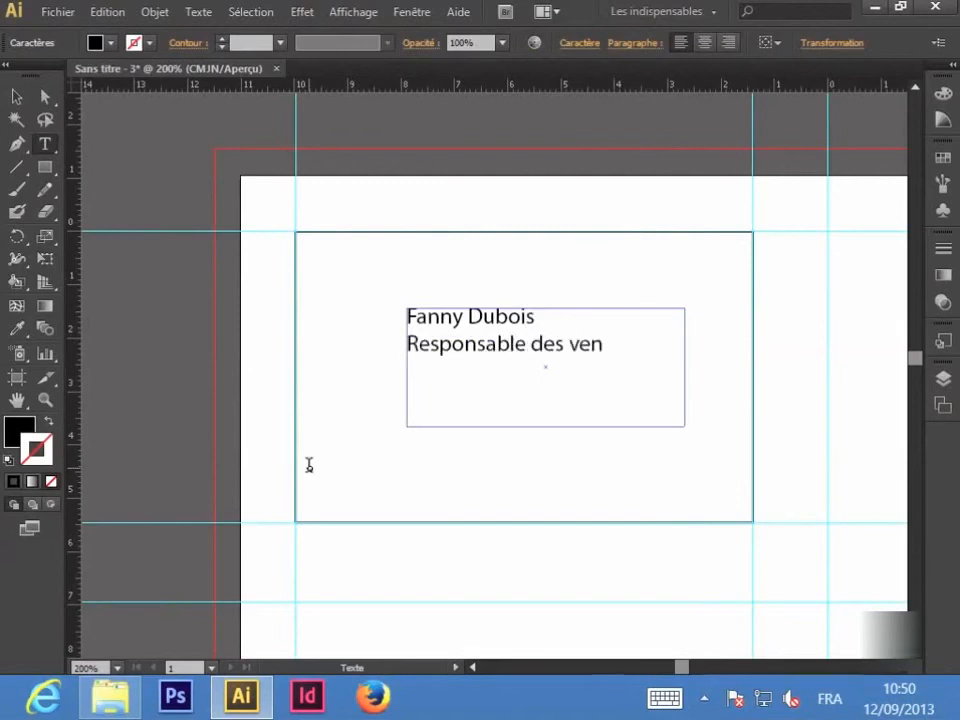
pyautogui.write('s')
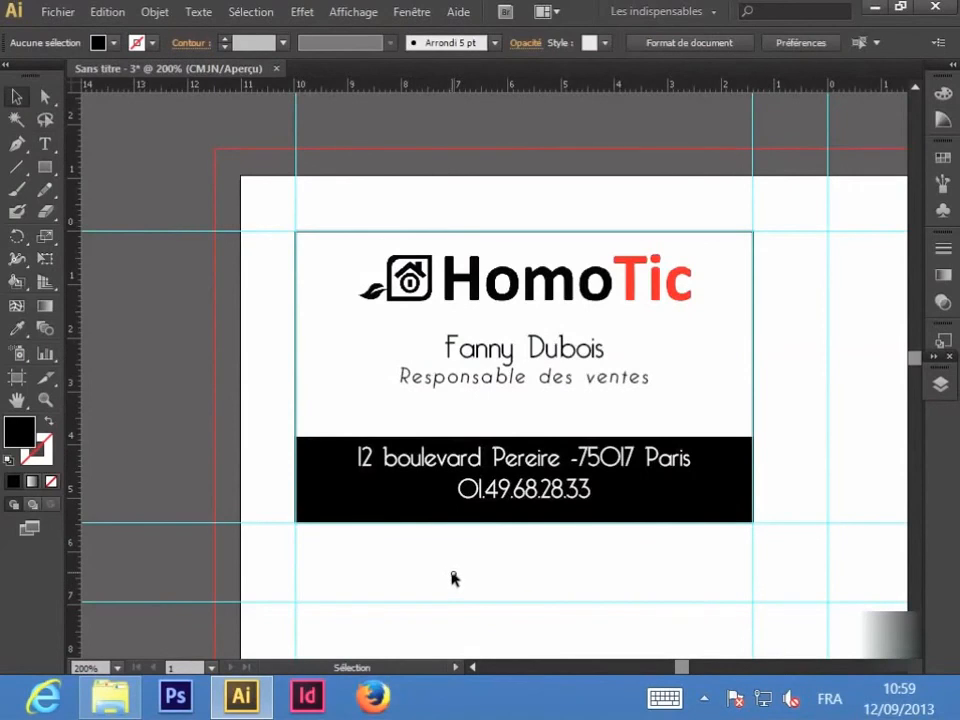
# Step: Select the card rectangle together with the logo, name text and address text
pyautogui.click(523, 233)
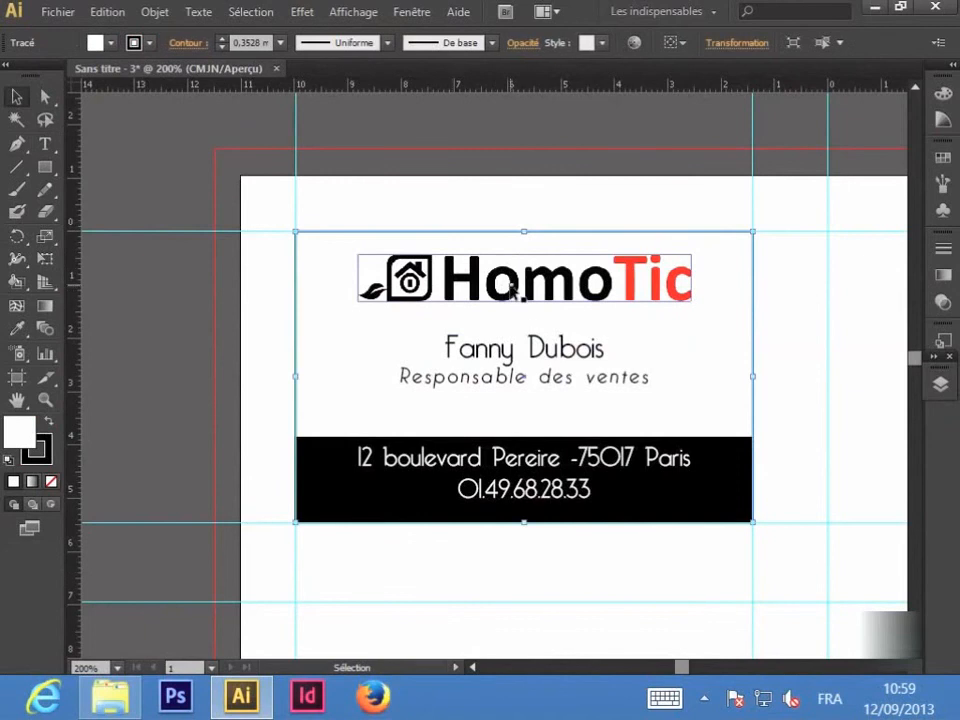
pyautogui.keyDown('shift'); pyautogui.click(514, 293); pyautogui.keyUp('shift')
pyautogui.keyDown('shift'); pyautogui.click(514, 380); pyautogui.keyUp('shift')
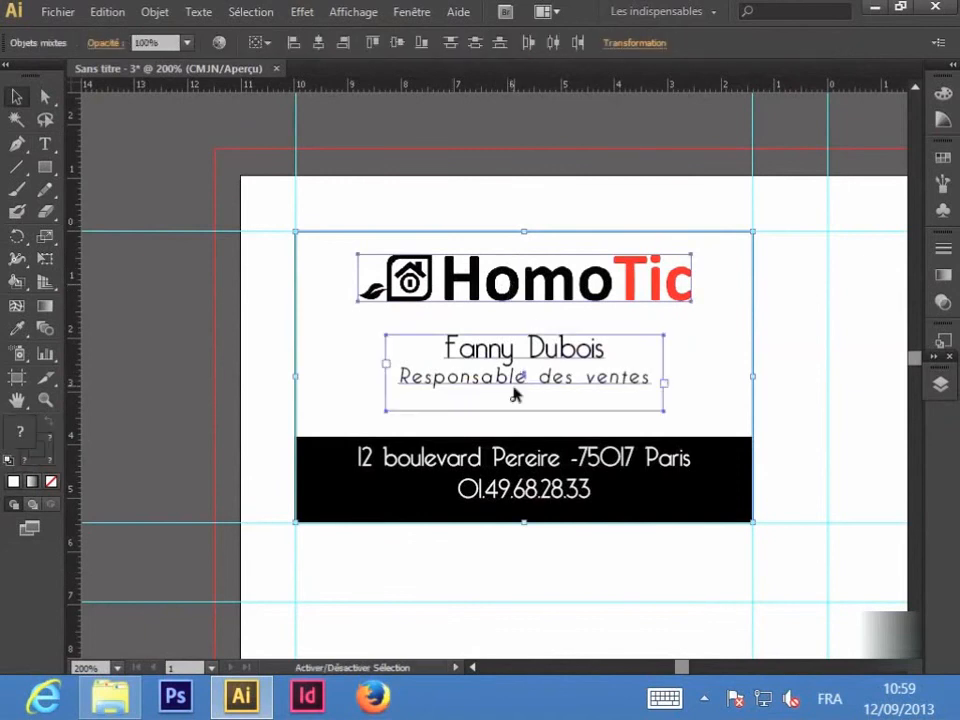
pyautogui.keyDown('shift'); pyautogui.click(500, 485); pyautogui.keyUp('shift')
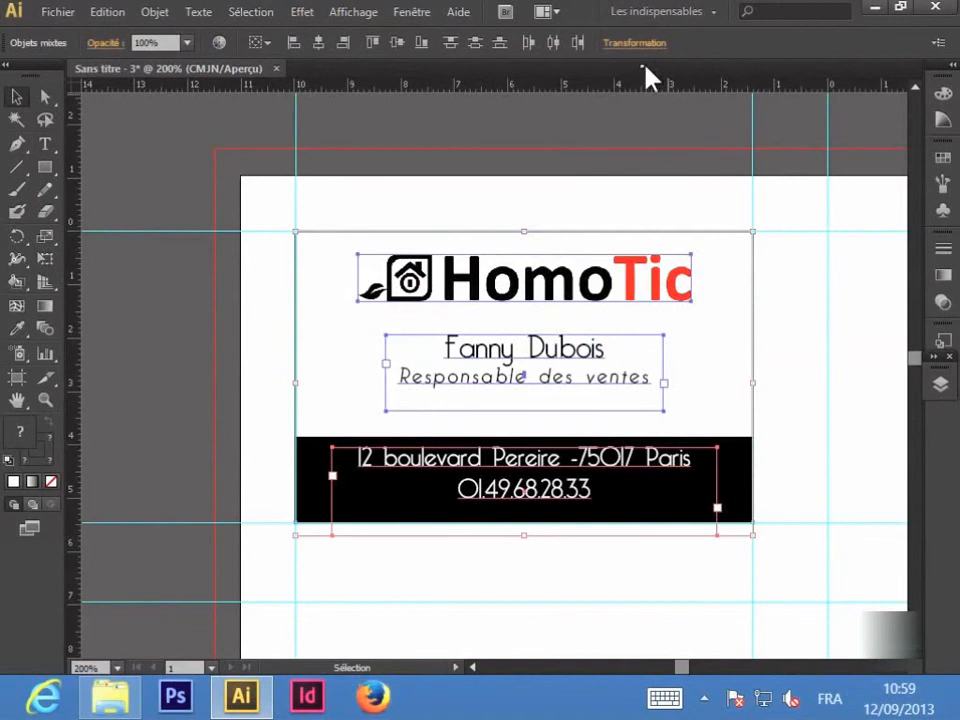
# Step: Show the Alignement panel from the Fenêtre menu, then deselect the card's objects
pyautogui.click(377, 14)
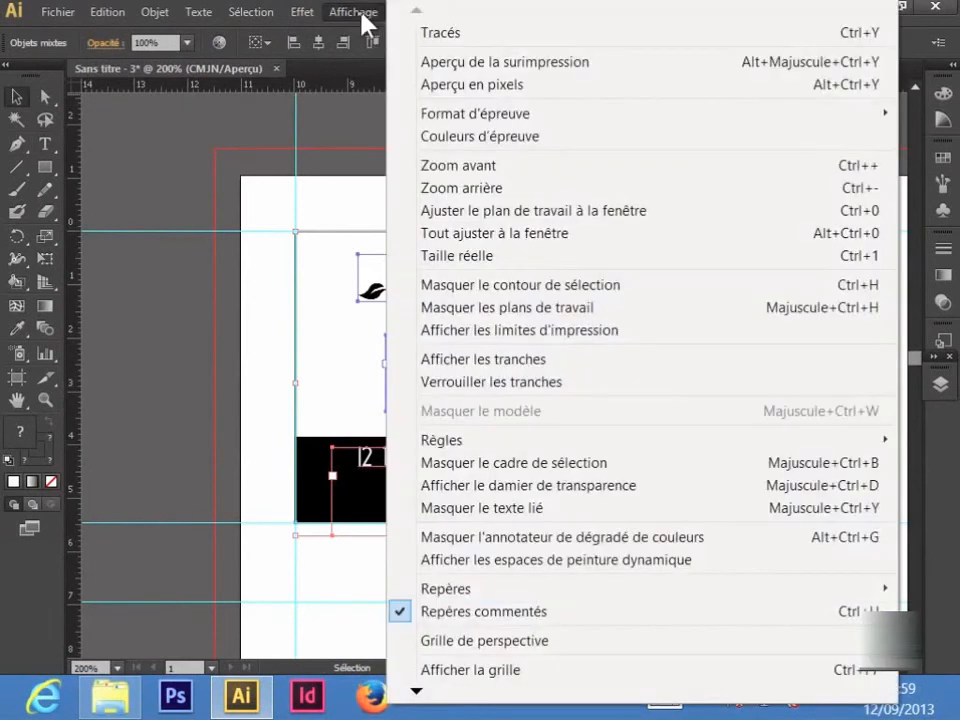
pyautogui.click(385, 22)
pyautogui.click(412, 12)
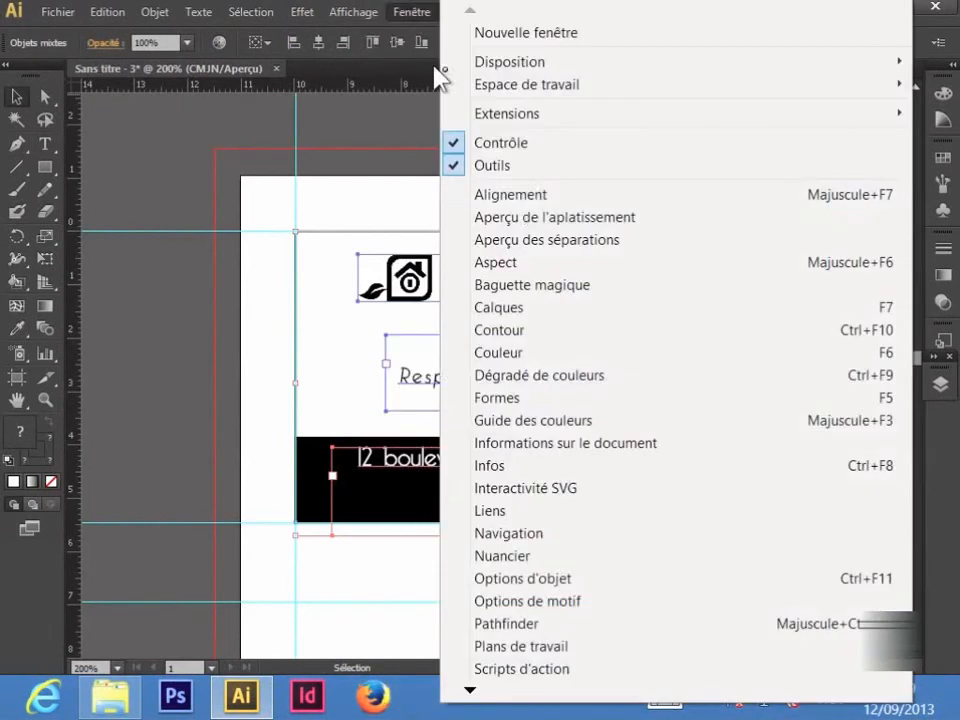
pyautogui.click(516, 195)
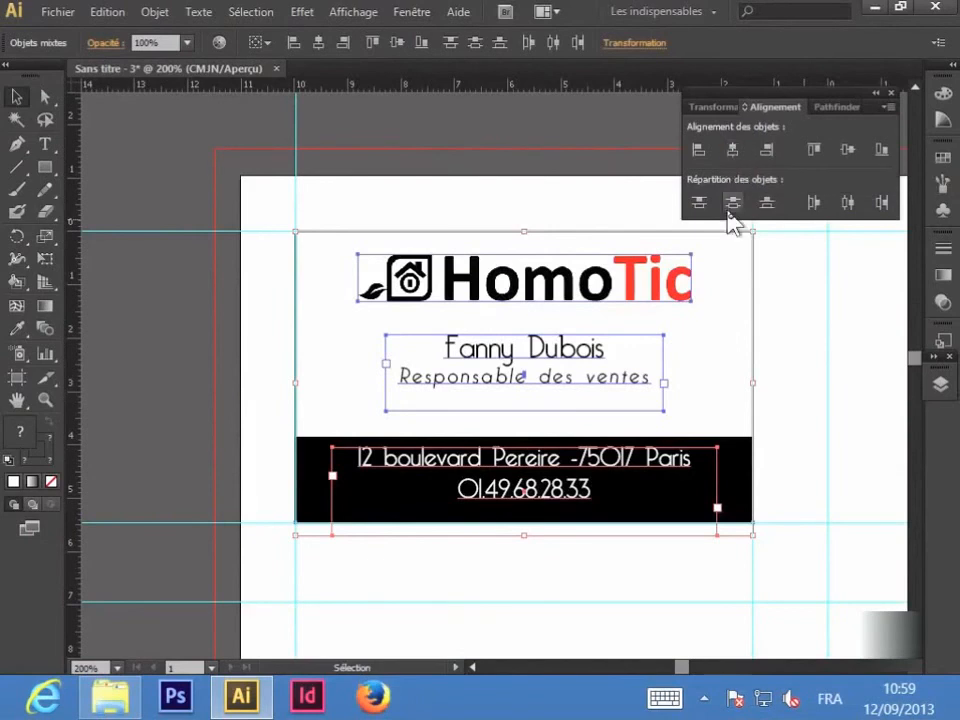
pyautogui.click(772, 481)
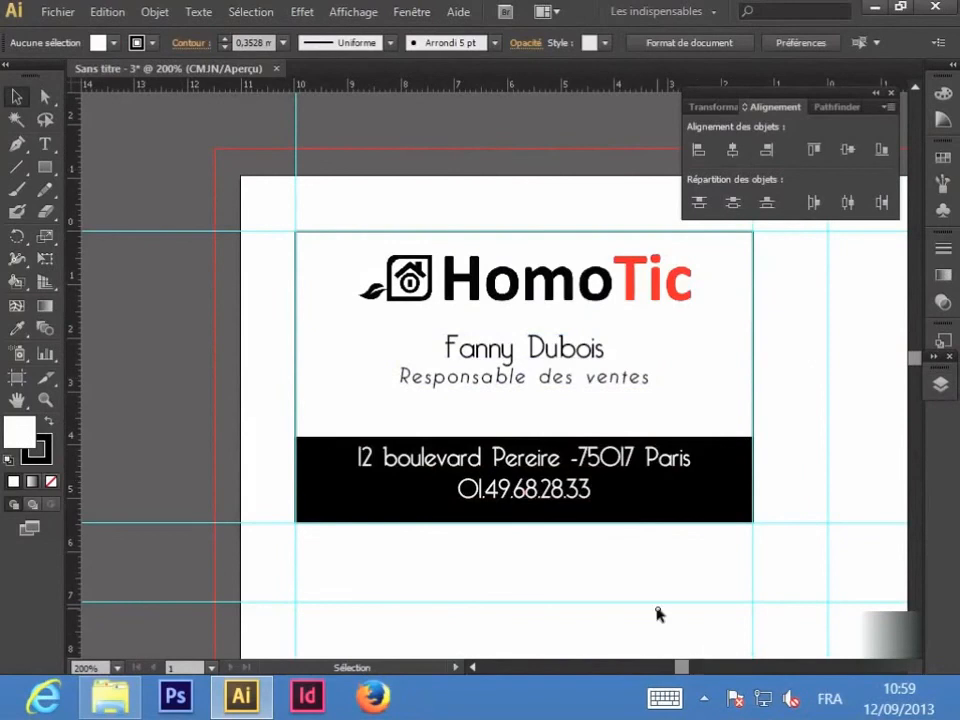
# Step: Zoom out, pan to the page's empty right side, and marquee-select the whole first card
pyautogui.press('a')
pyautogui.hotkey('ctrl', '-')
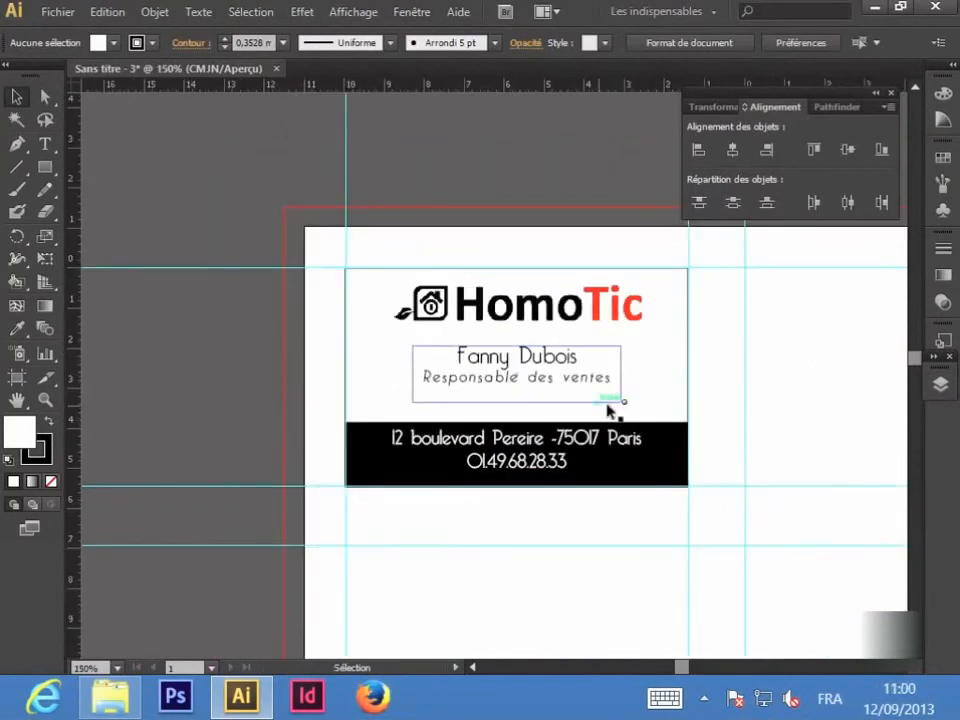
pyautogui.press('space')
pyautogui.moveTo(865, 521); pyautogui.dragTo(621, 474)
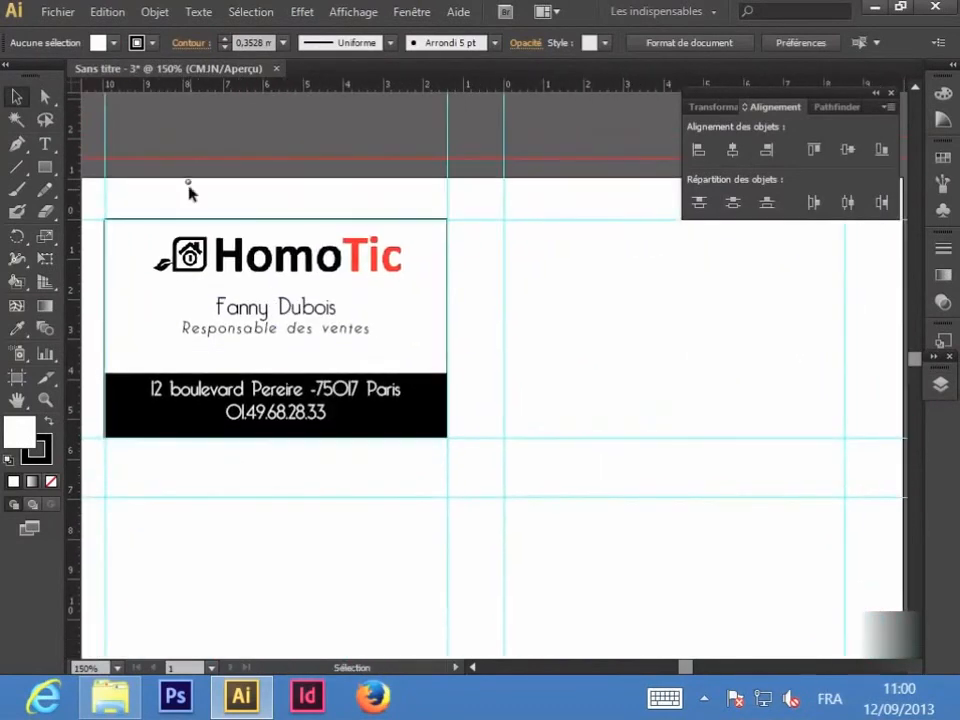
pyautogui.moveTo(187, 192); pyautogui.dragTo(411, 474)
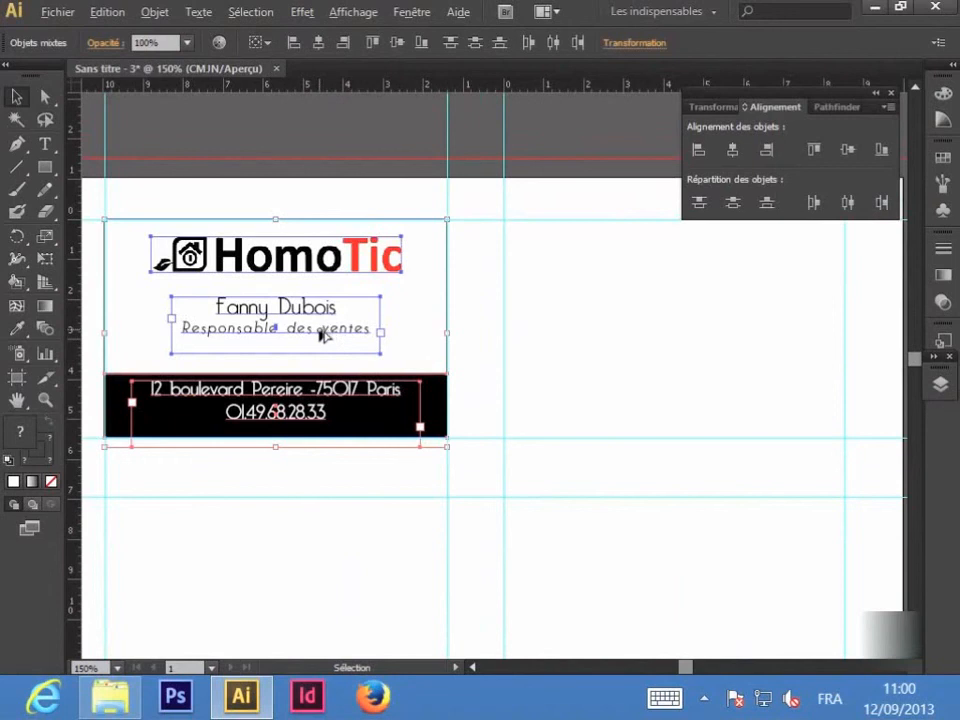
# Step: Alt-drag copies of the card to the right, bottom-right and bottom-left guide cells
pyautogui.moveTo(327, 333); pyautogui.dragTo(717, 337)
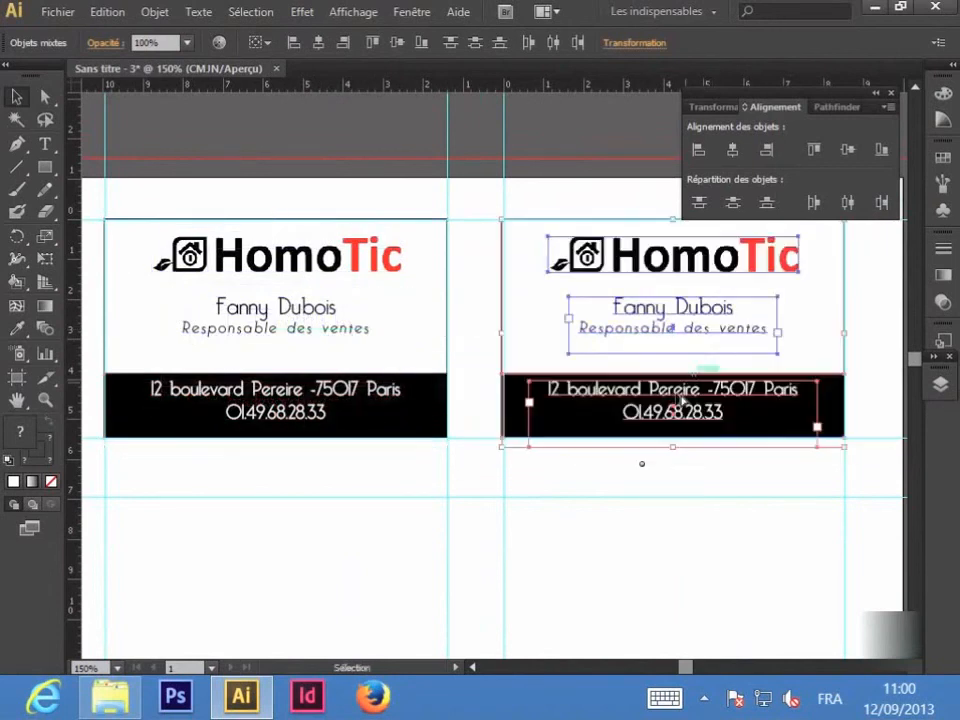
pyautogui.moveTo(664, 317); pyautogui.dragTo(669, 591)
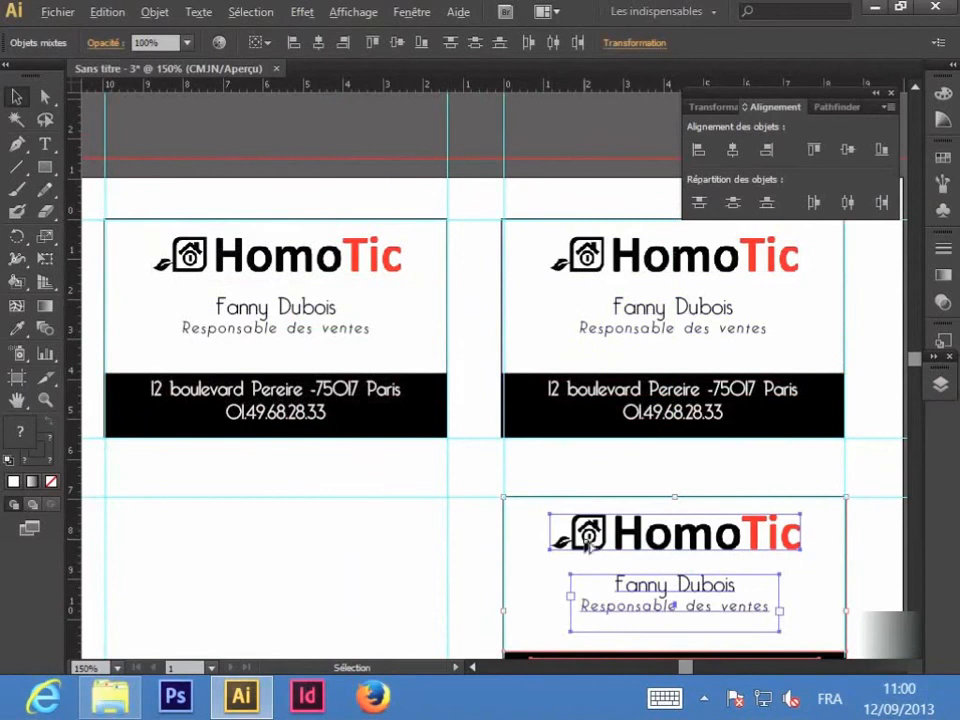
pyautogui.moveTo(589, 538); pyautogui.dragTo(194, 544)
pyautogui.click(476, 484)
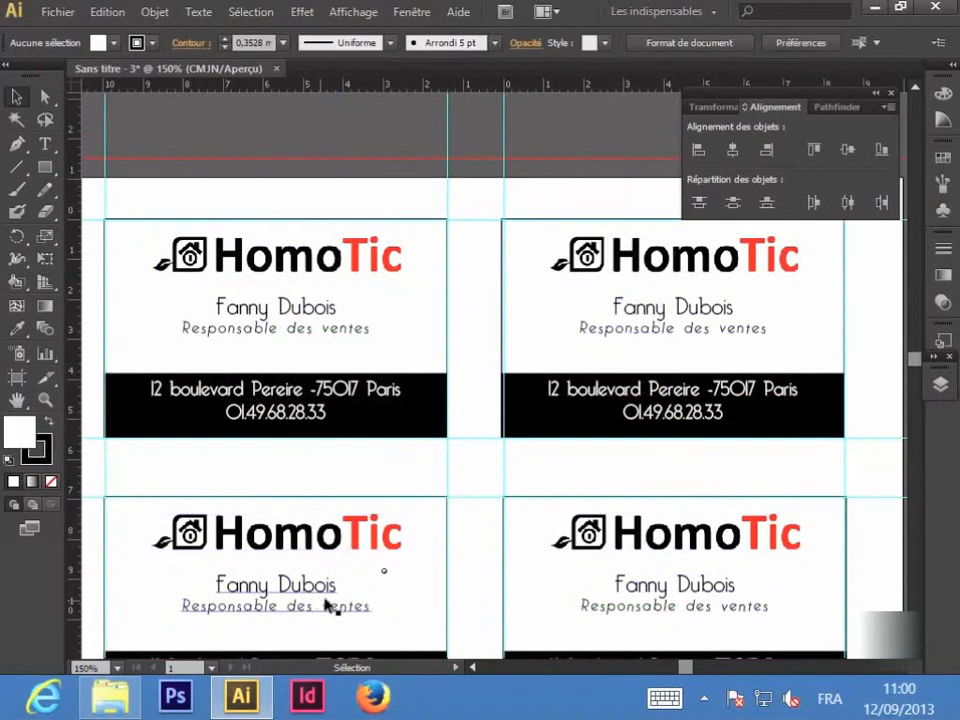
pyautogui.scroll(-5, 911, 360)
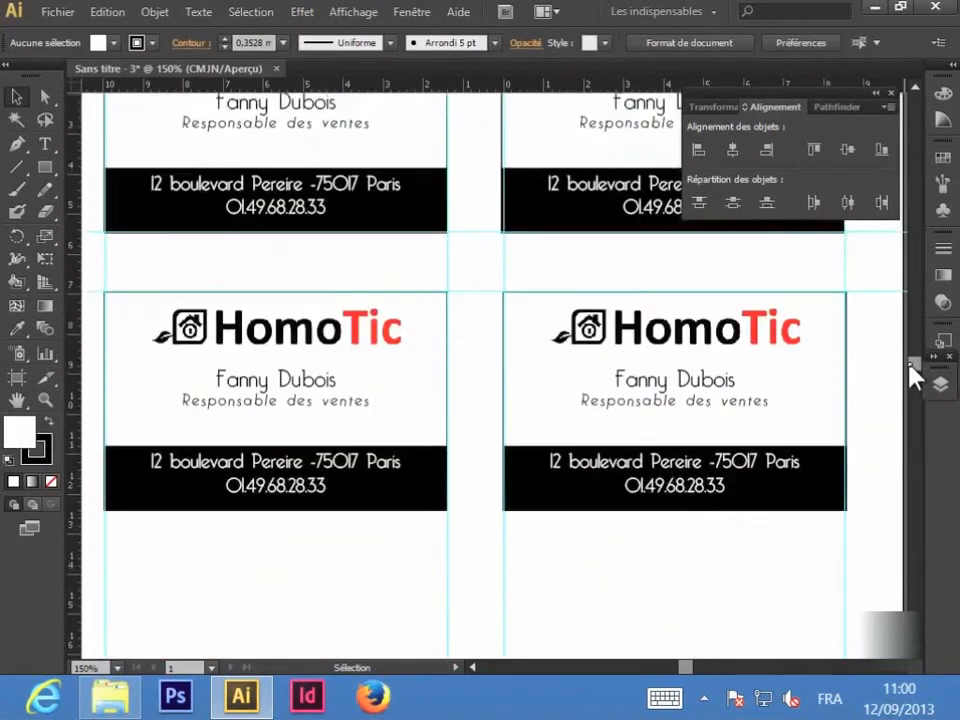
pyautogui.scroll(4, 911, 360)
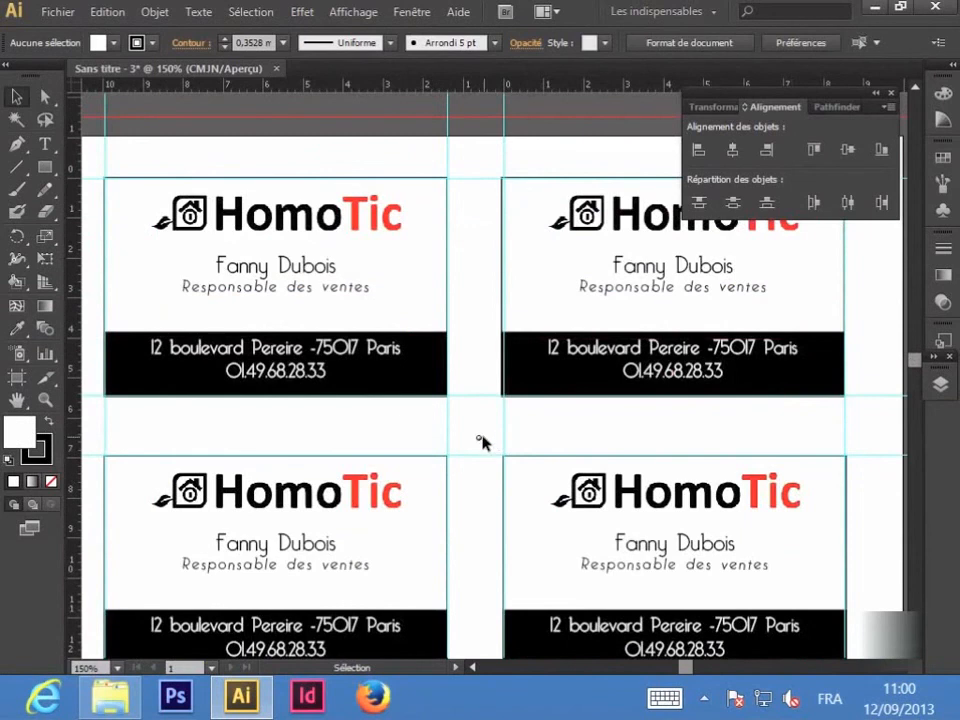
pyautogui.click(57, 12)
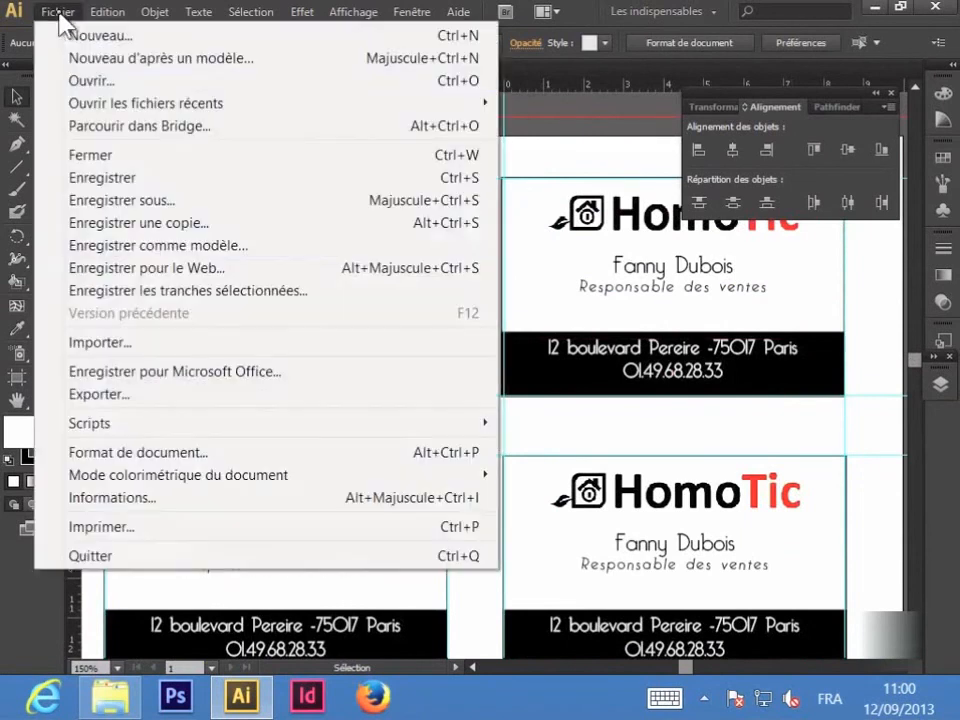
pyautogui.click(145, 203)
pyautogui.click(403, 576)
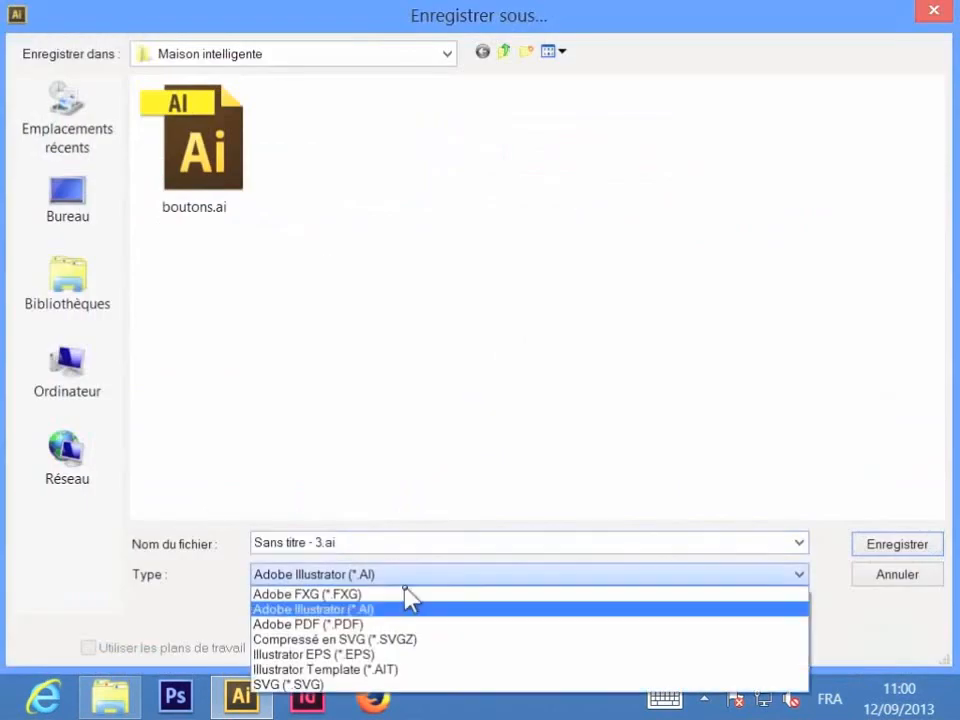
pyautogui.click(397, 626)
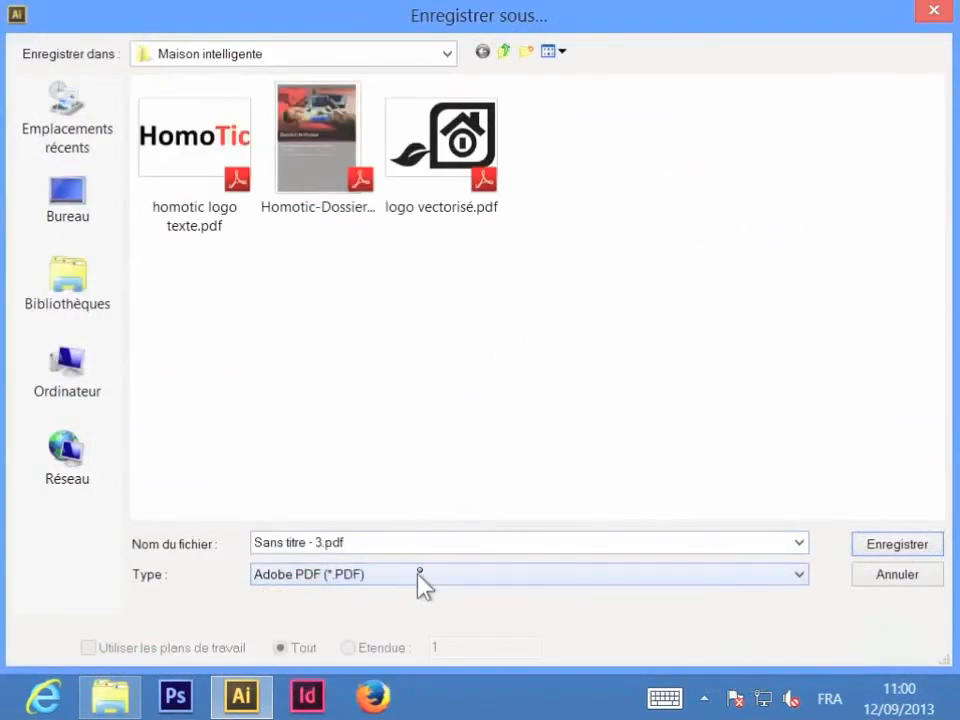
pyautogui.click(99, 228)
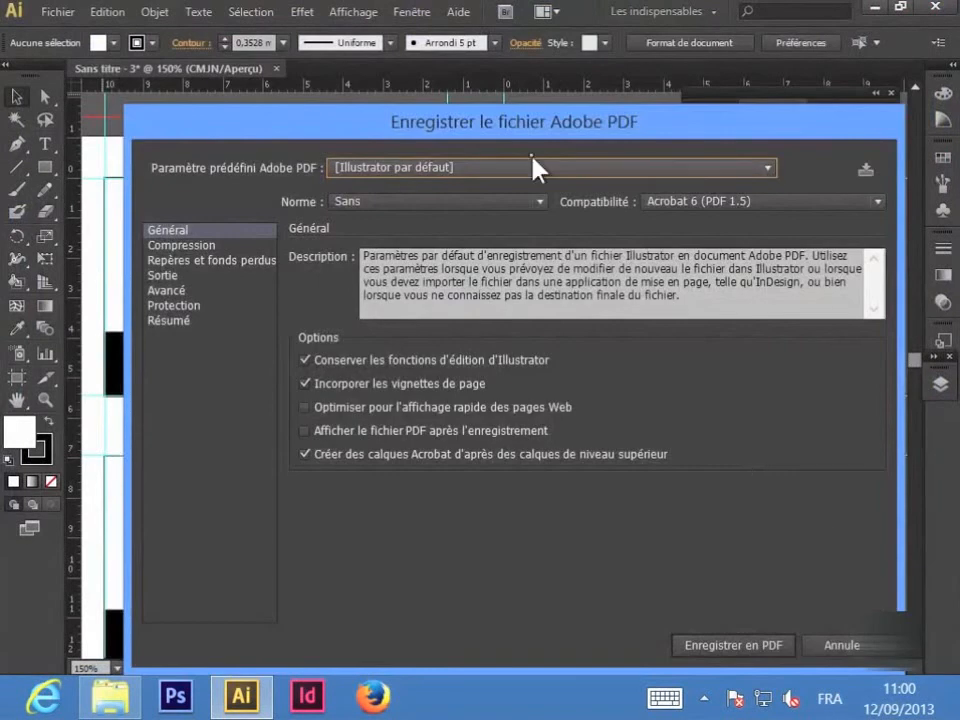
pyautogui.click(524, 172)
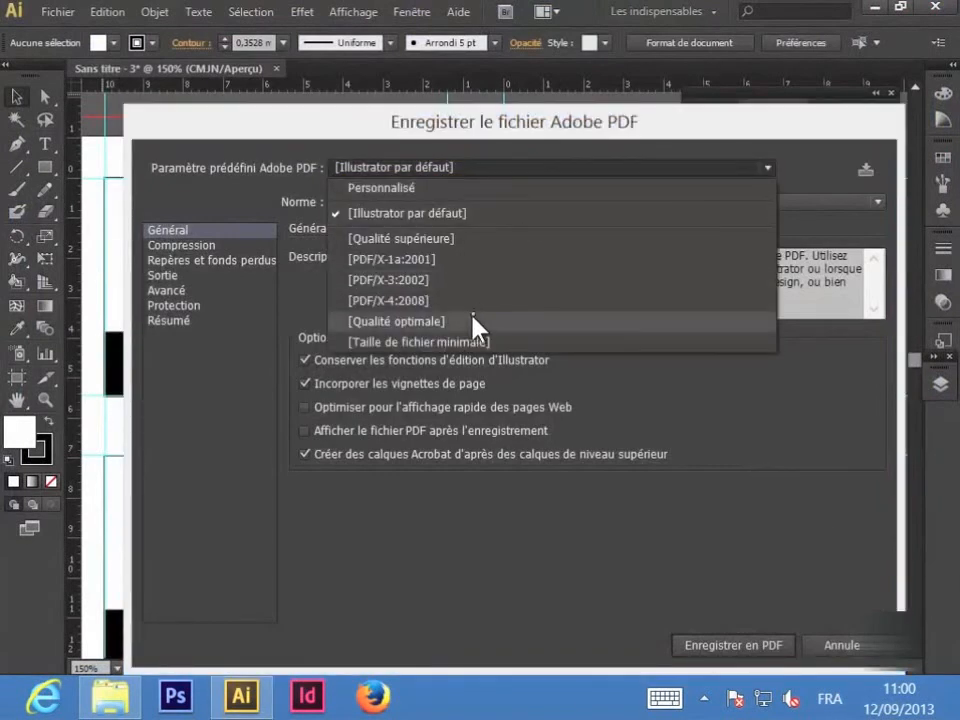
pyautogui.click(408, 540)
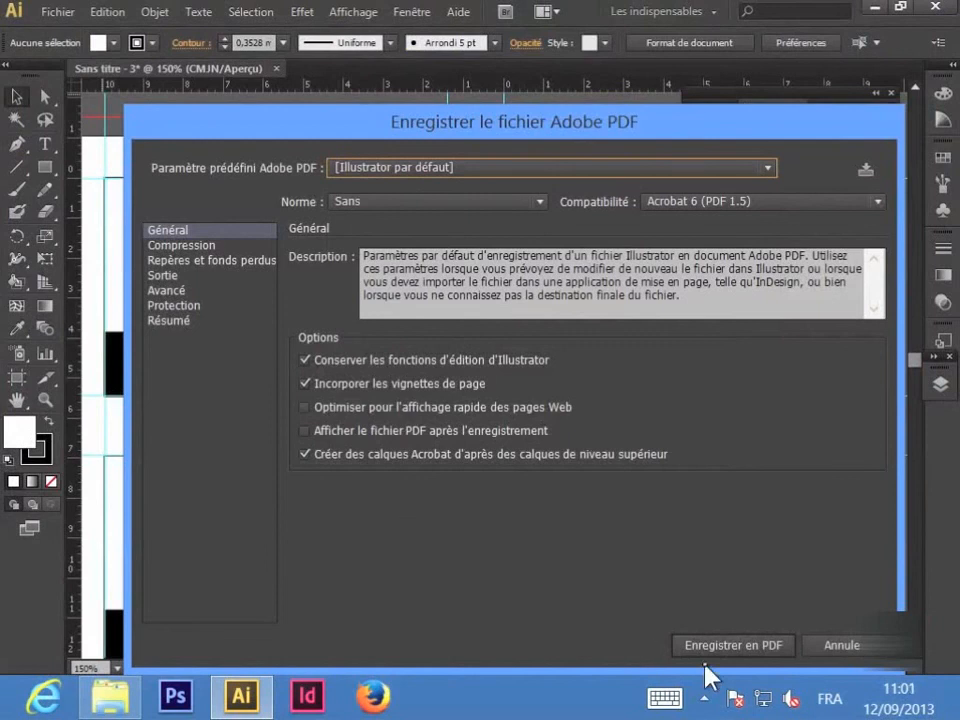
pyautogui.click(840, 646)
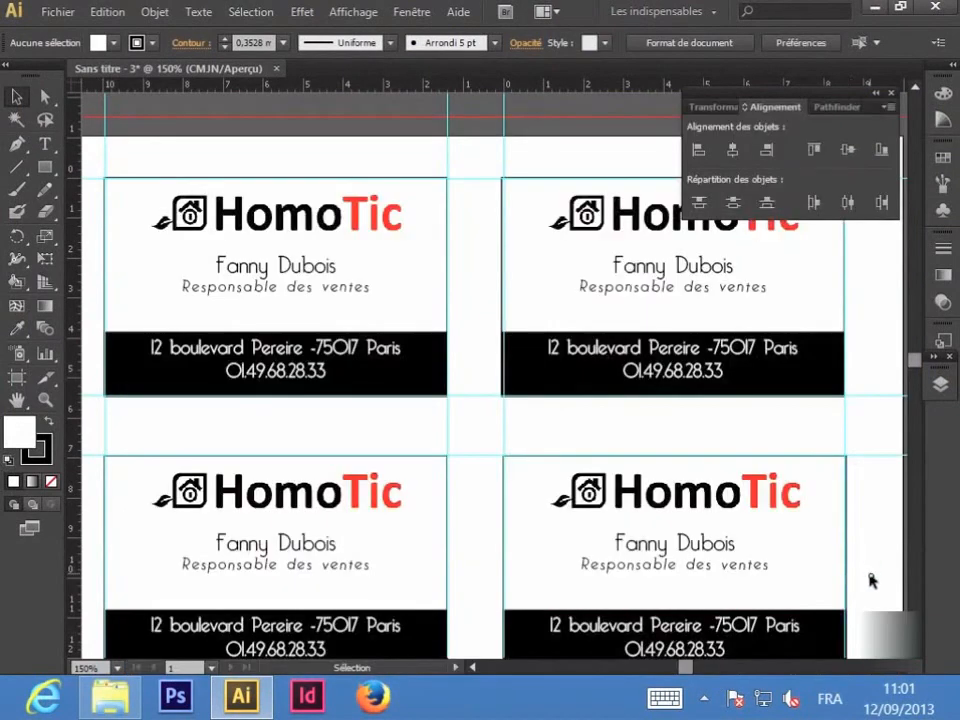